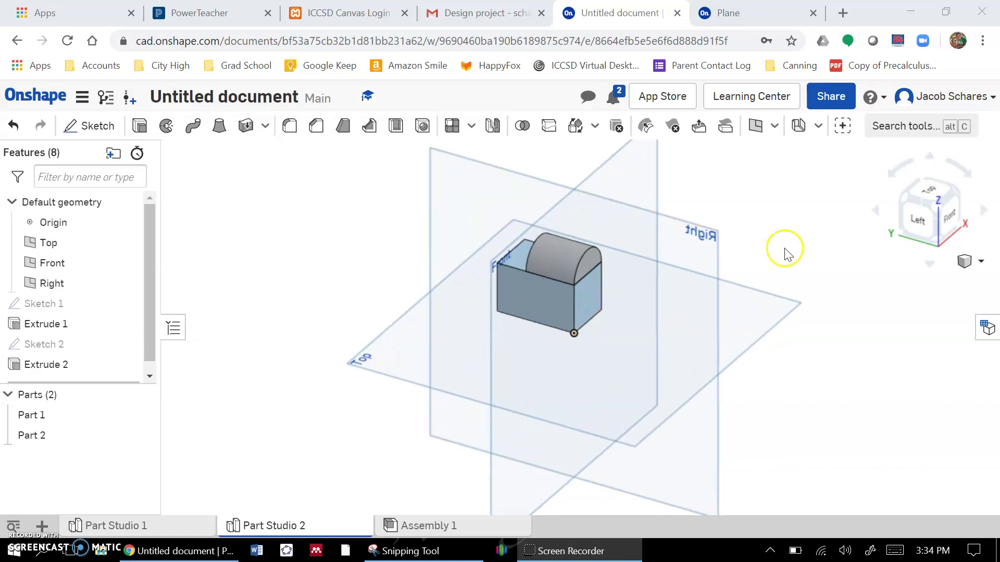
right_drag(786, 252, 789, 244)
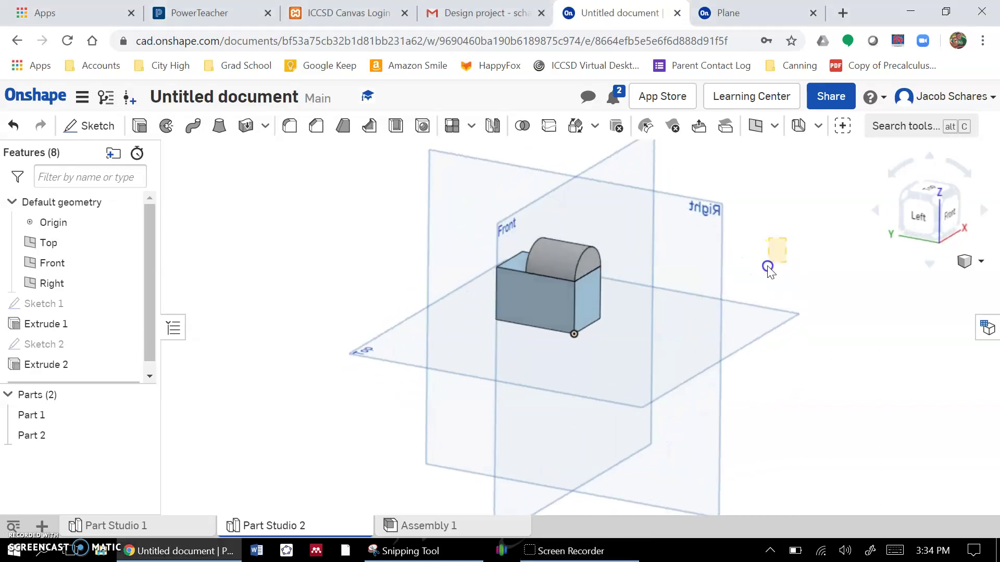
middle_drag(763, 238, 734, 279)
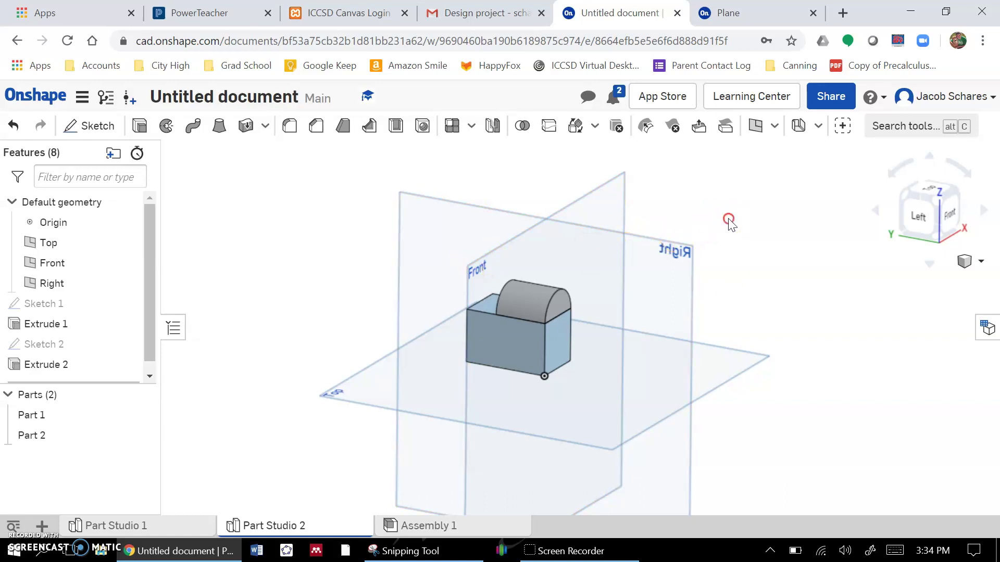
right_drag(729, 221, 724, 239)
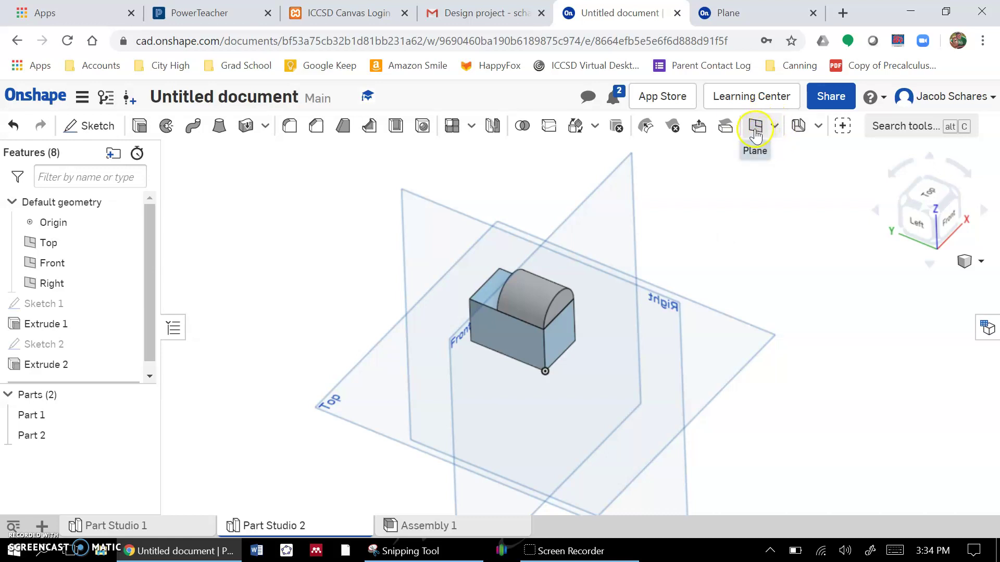
Create a reference plane offset 1 in outward from the box's long left face.
click(774, 130)
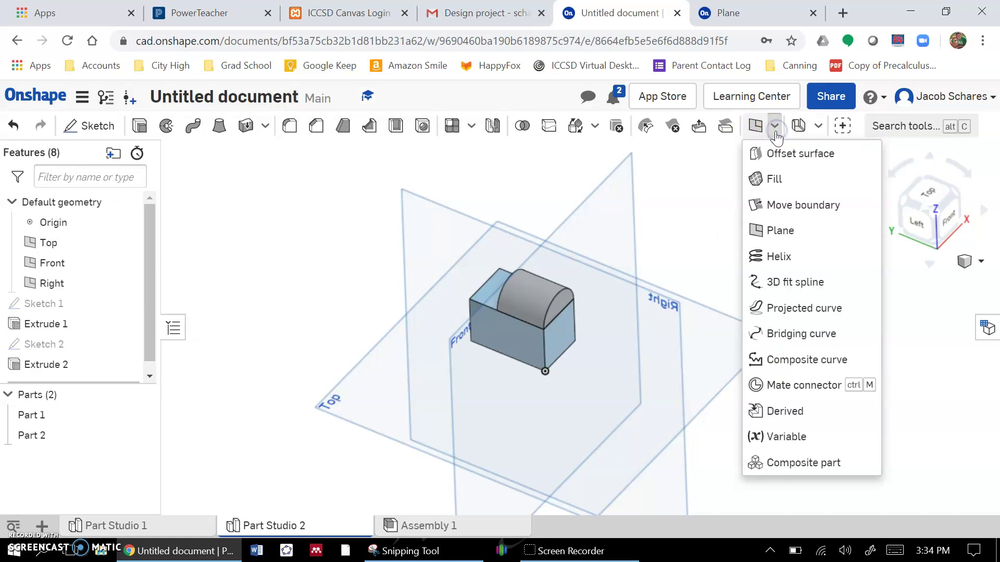
click(778, 344)
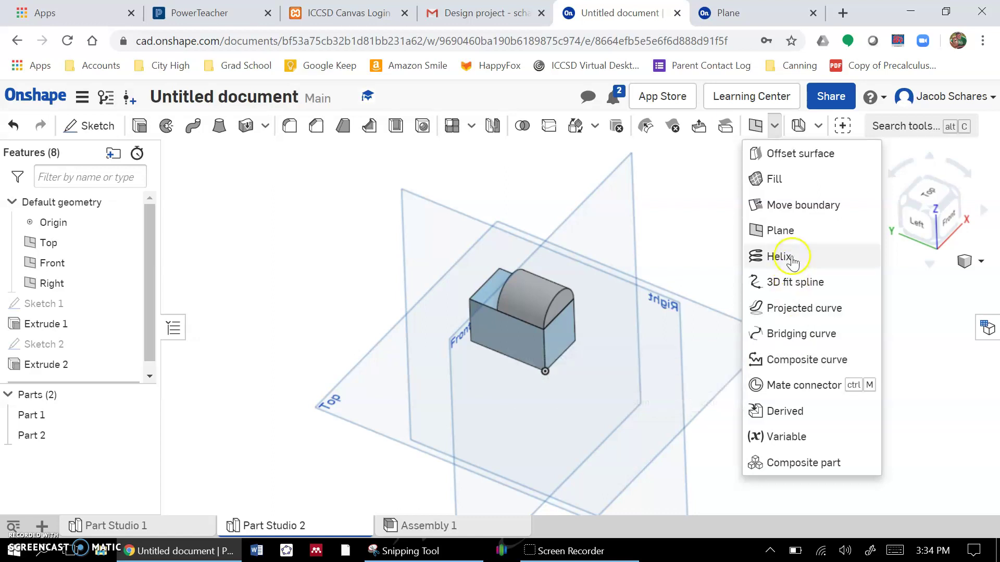
click(817, 266)
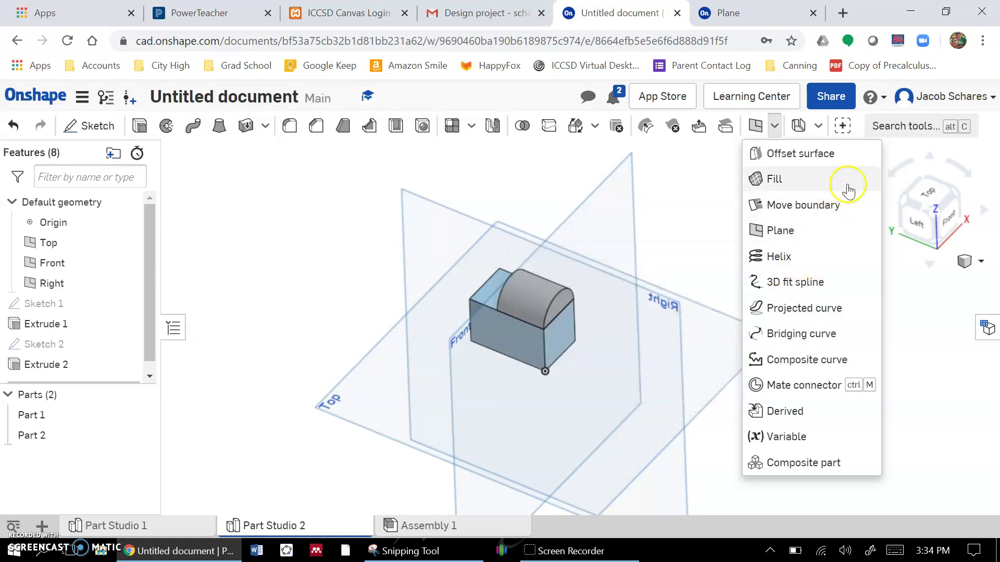
click(768, 232)
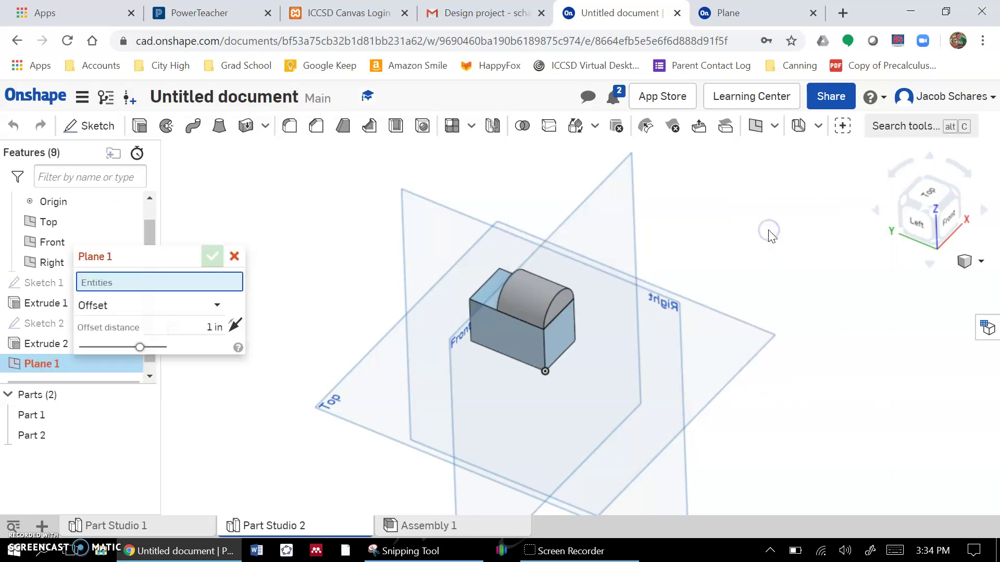
drag(151, 255, 217, 182)
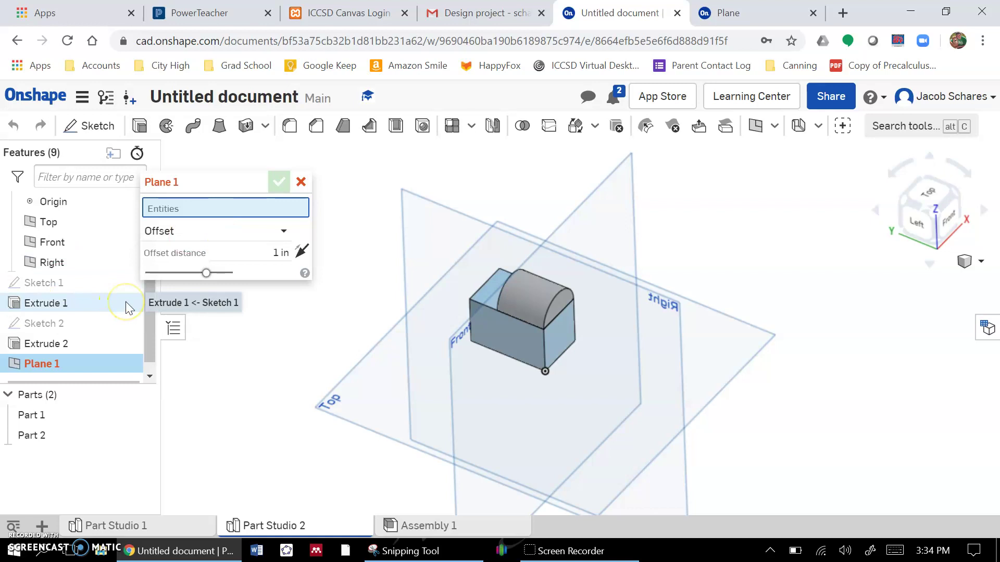
click(224, 234)
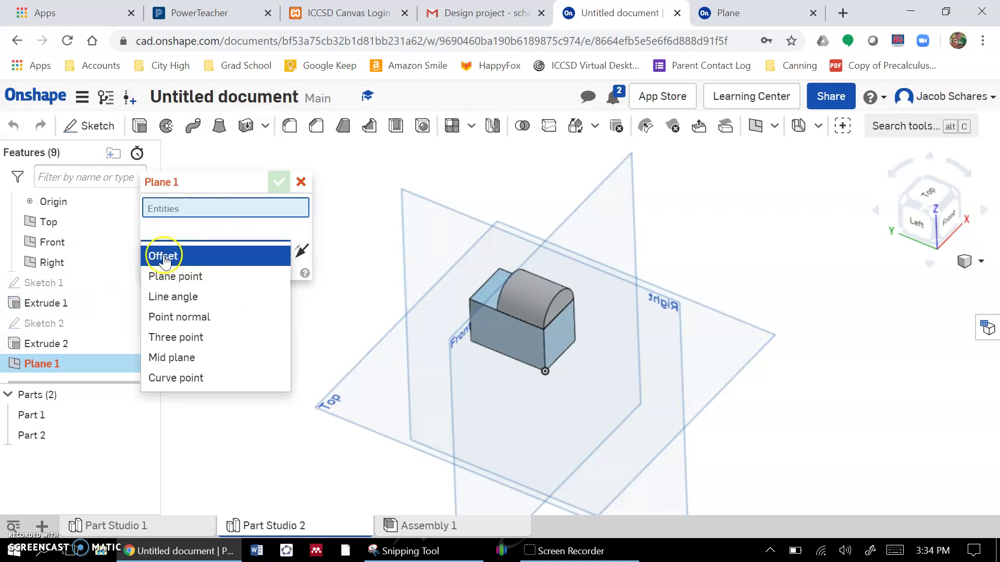
click(214, 255)
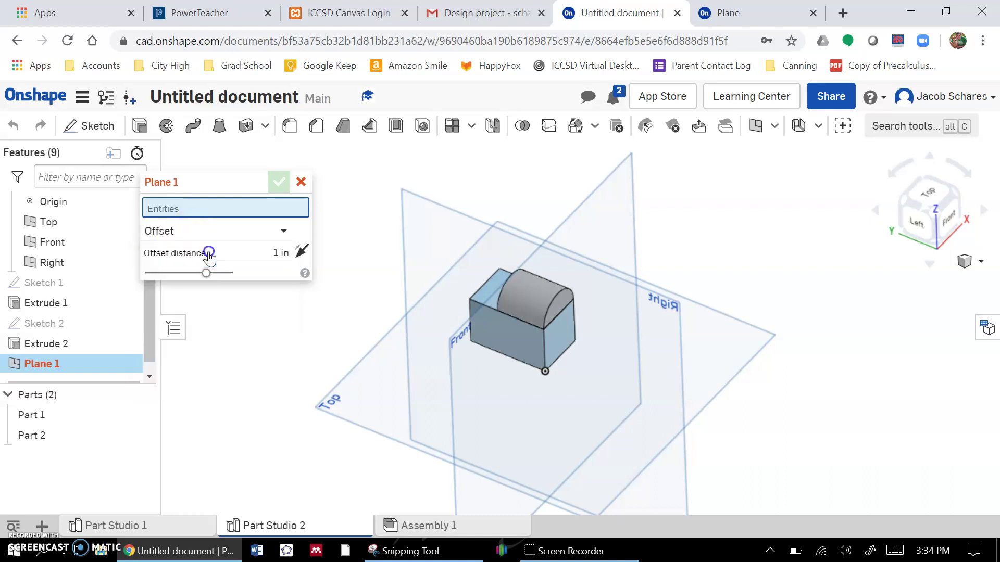
click(511, 343)
click(282, 268)
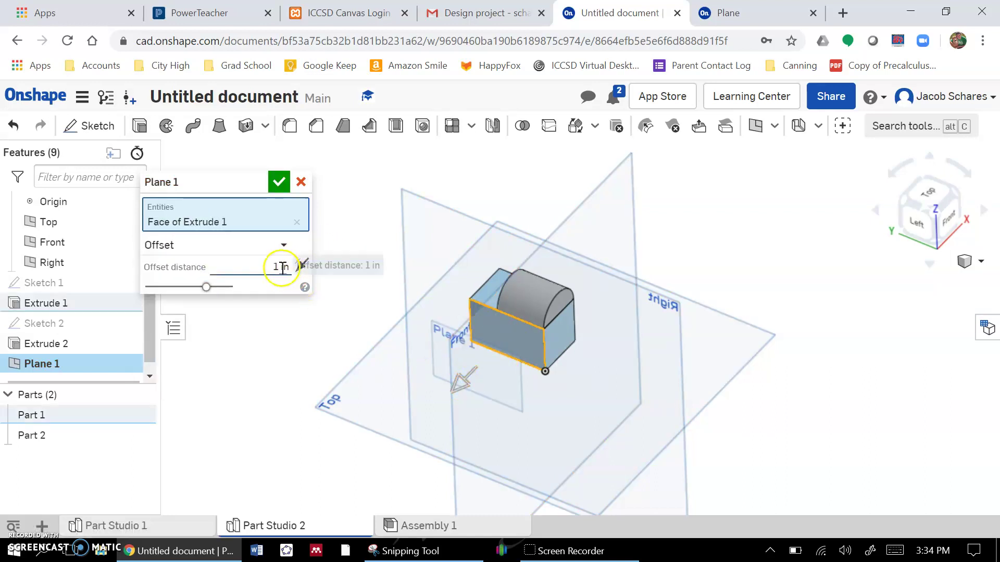
mouse_move(457, 388)
mouse_down()
mouse_move(408, 444)
mouse_move(475, 373)
mouse_move(469, 391)
mouse_up()
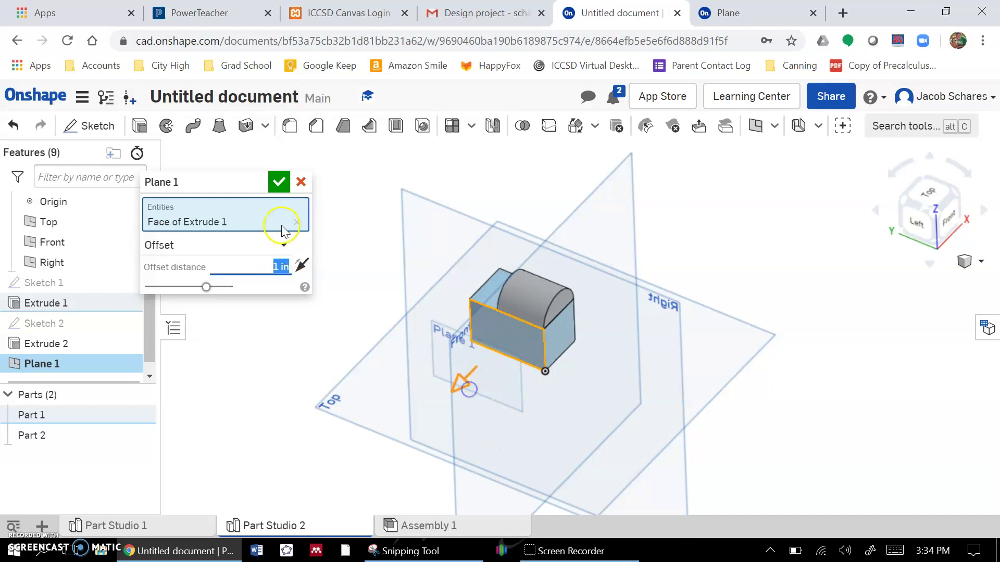
click(279, 182)
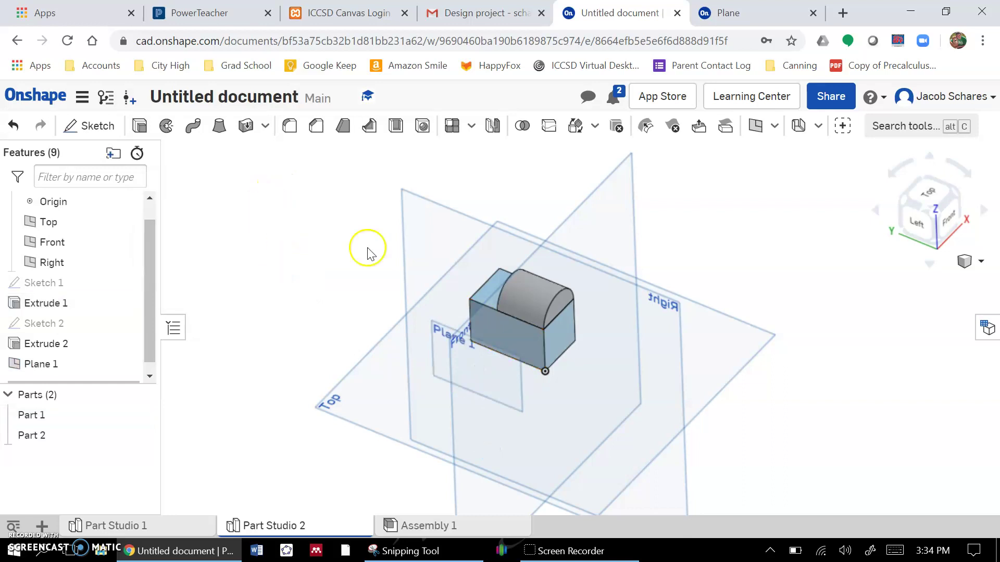
right_click(558, 344)
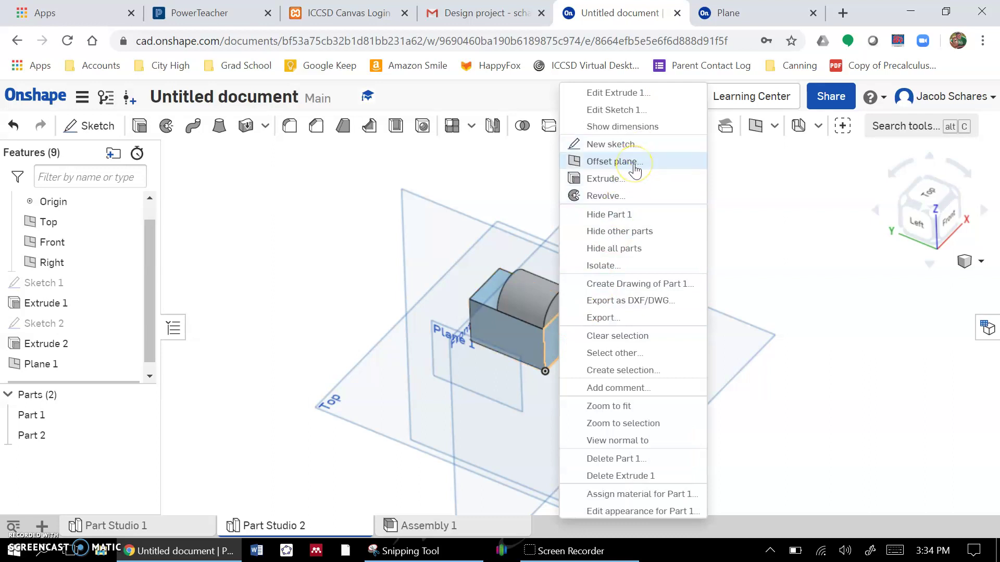
click(326, 234)
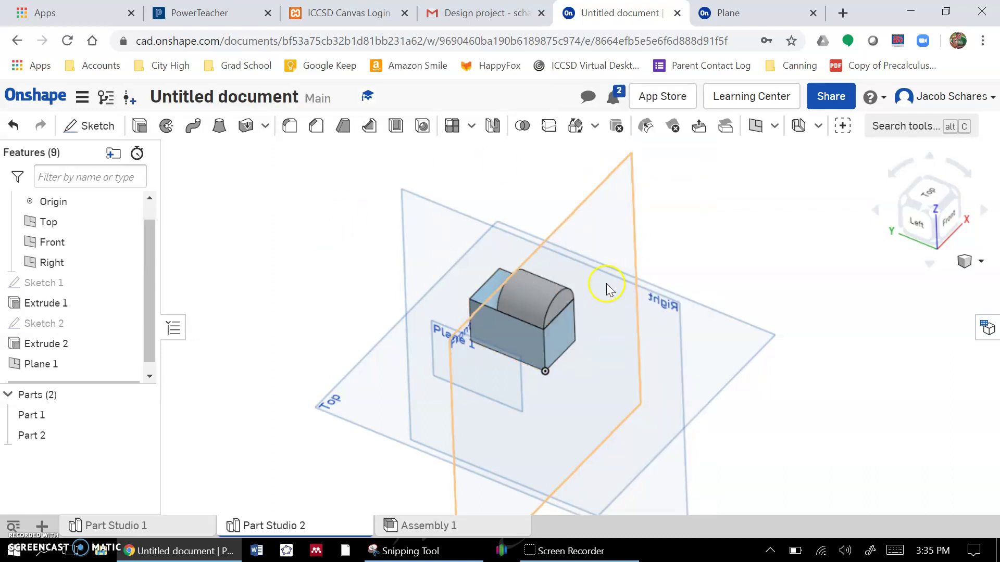
right_click(534, 298)
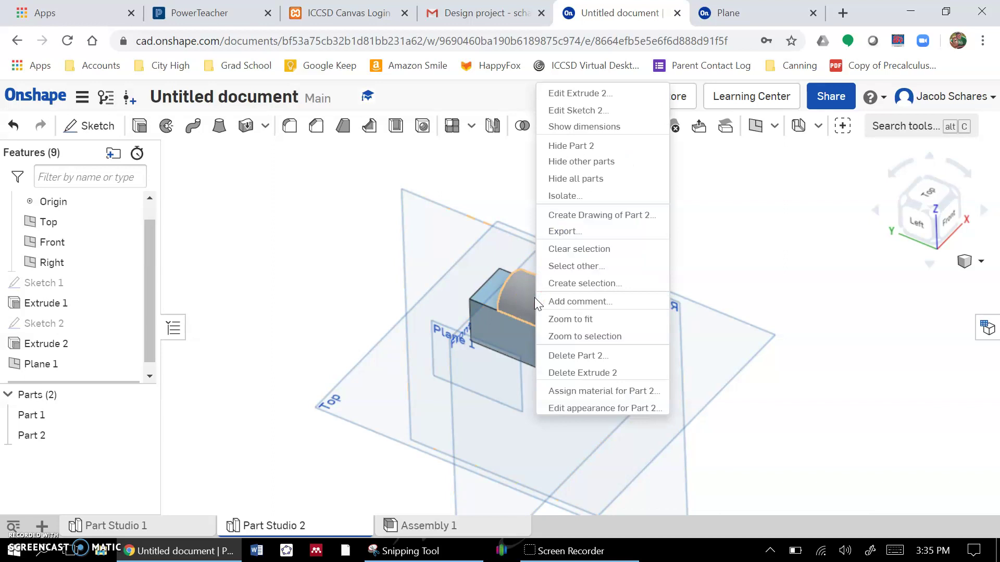
click(290, 236)
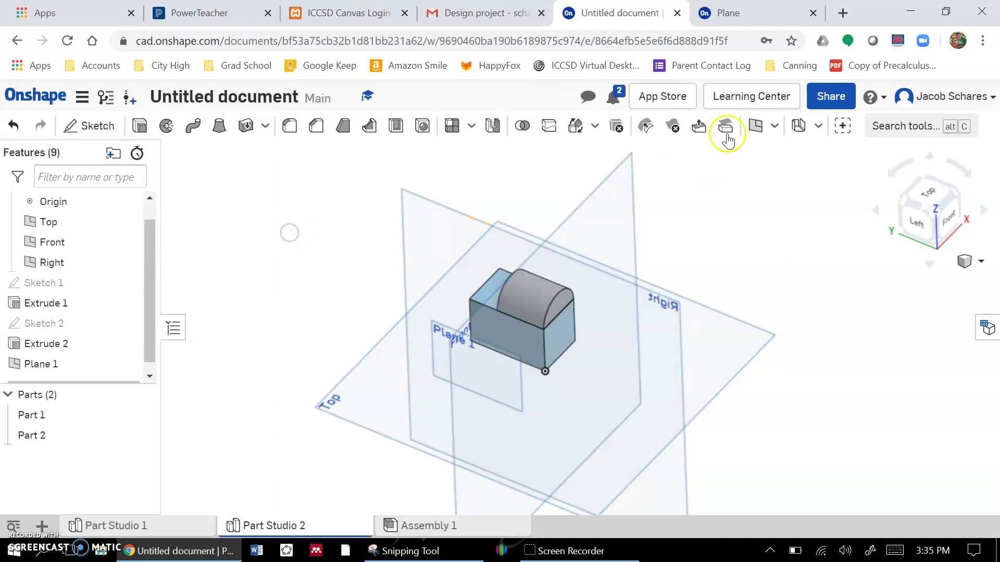
Create a Line angle plane at 30 degrees to the box's front face, using that face and its upper edge.
click(755, 126)
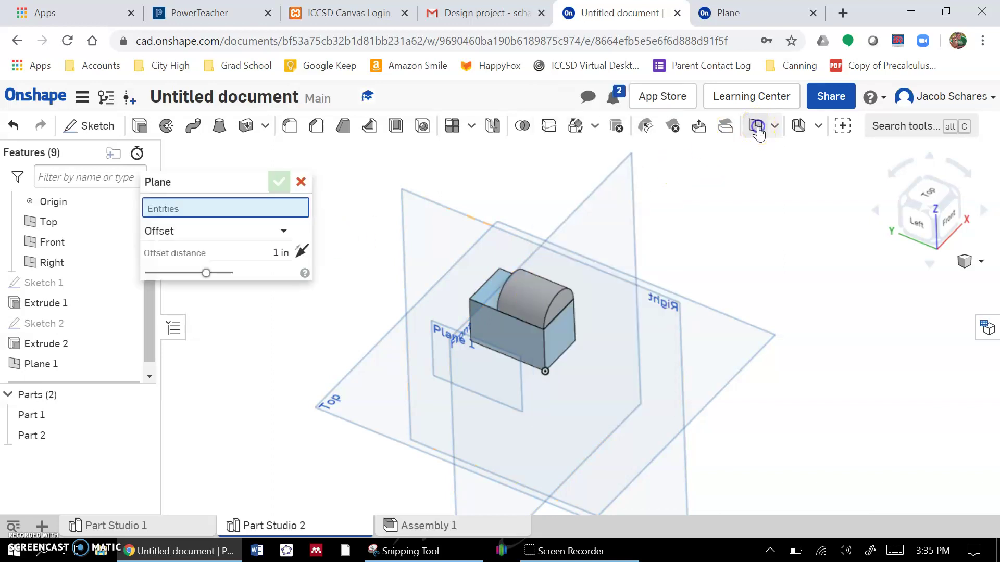
click(239, 236)
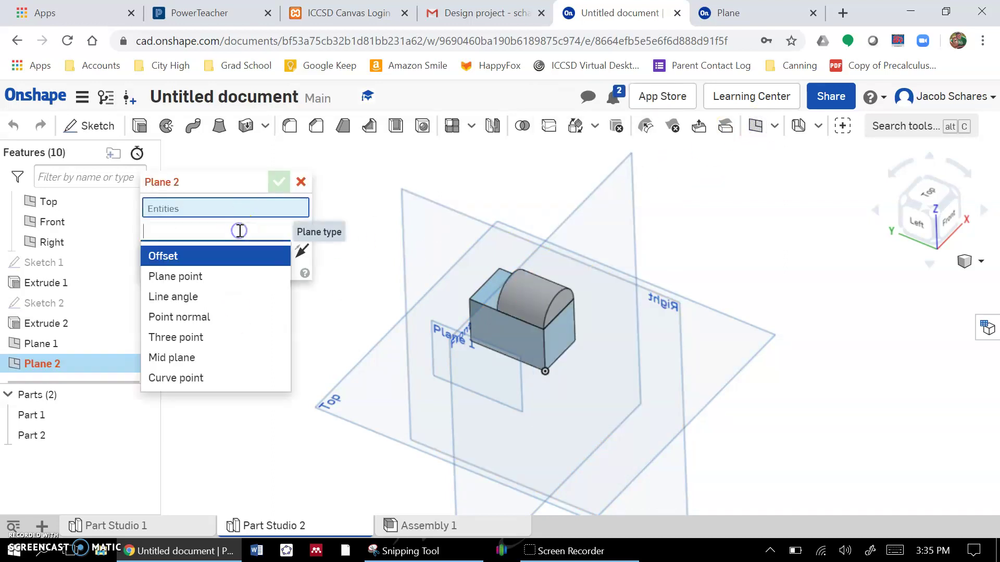
click(180, 301)
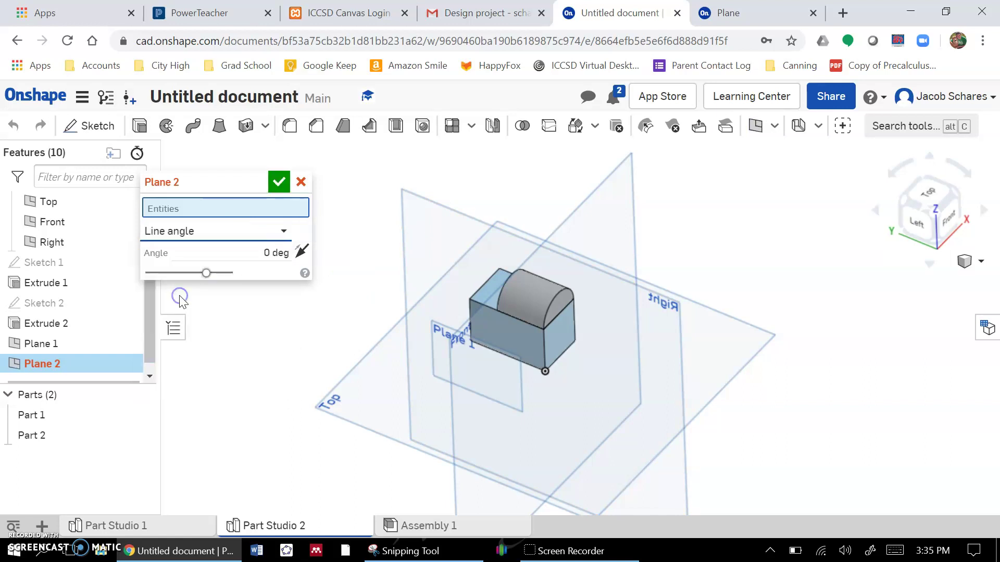
click(564, 345)
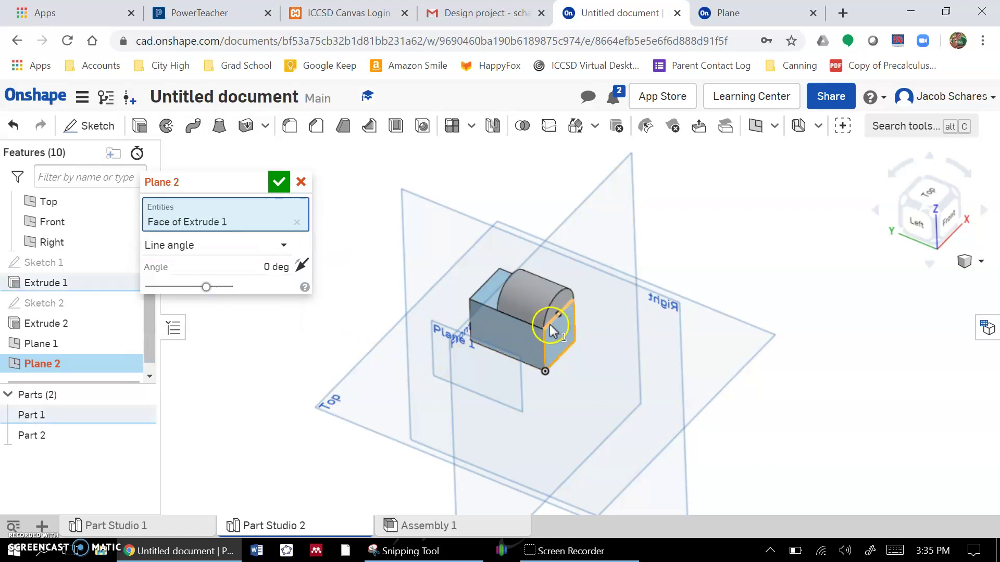
click(551, 329)
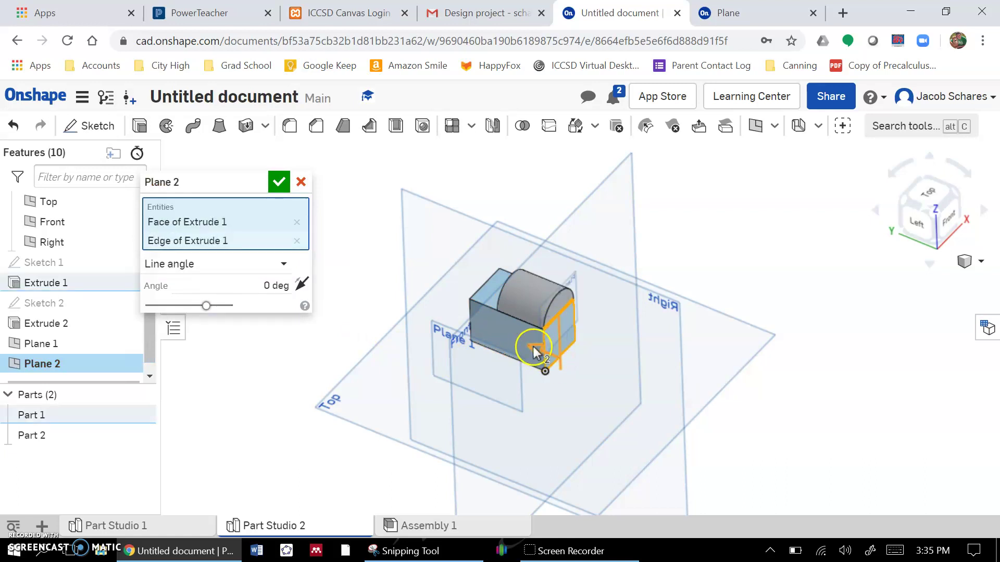
drag(551, 358, 560, 361)
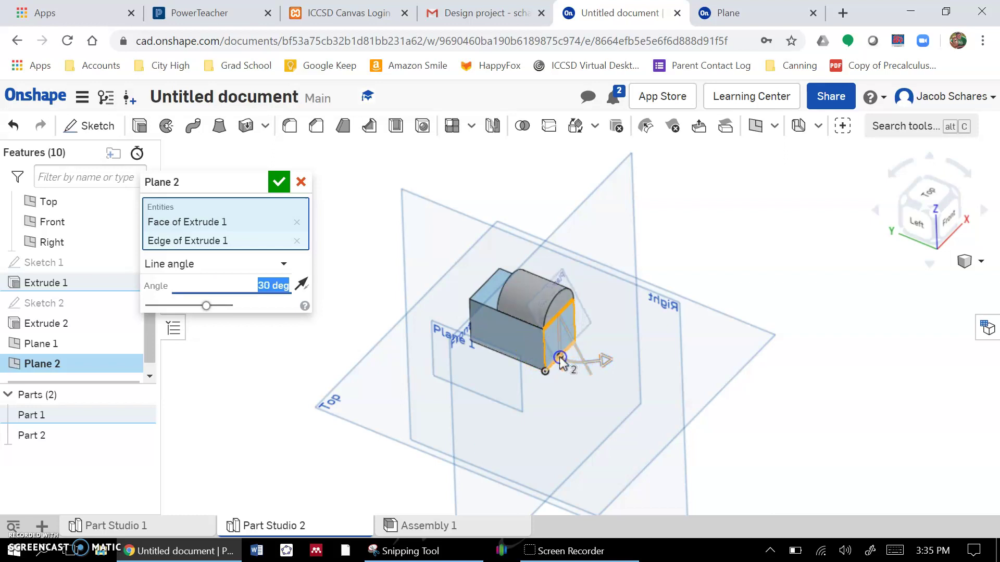
scroll(560, 360, up, 5)
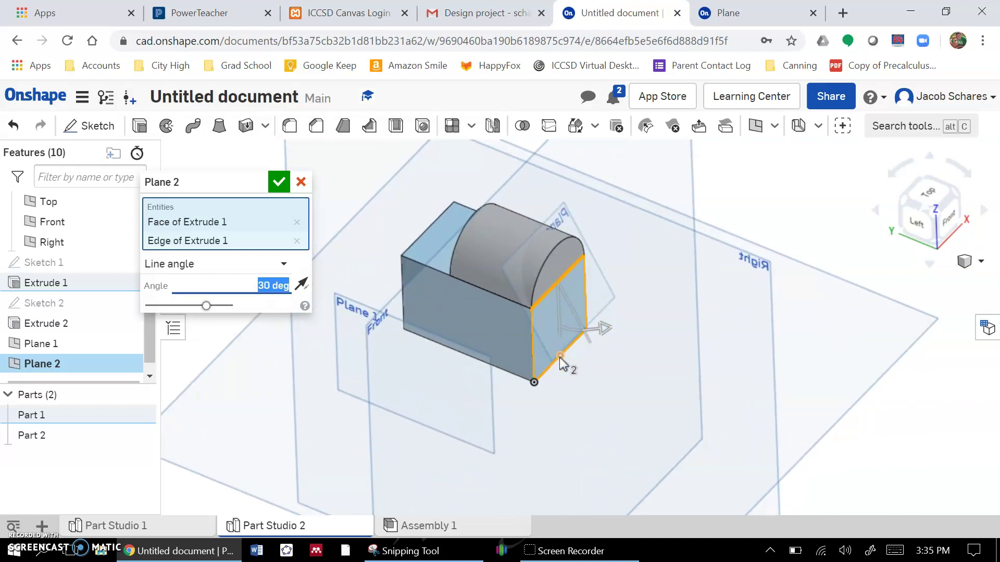
click(279, 182)
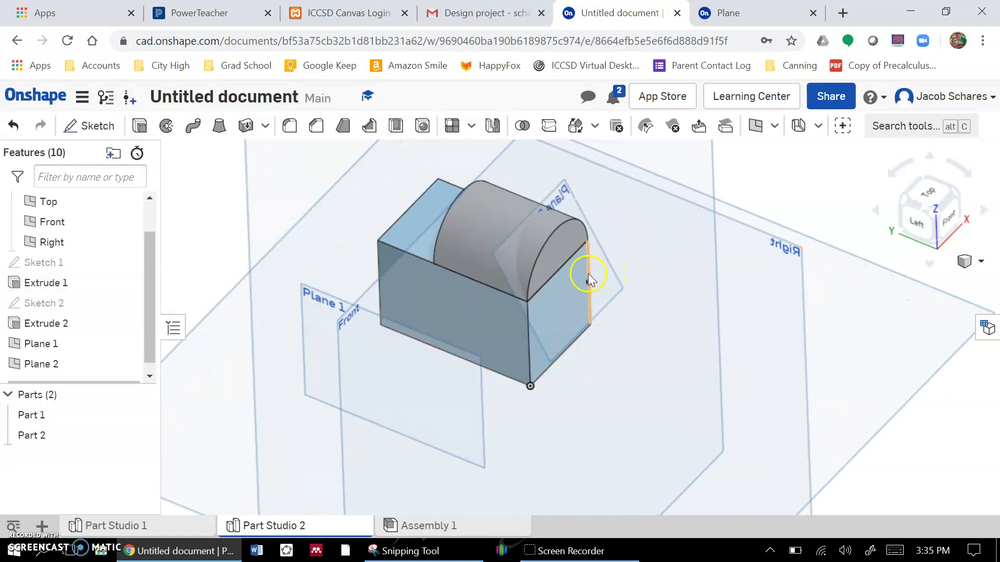
Create a Mid plane halfway between the box's long left and right faces.
click(755, 126)
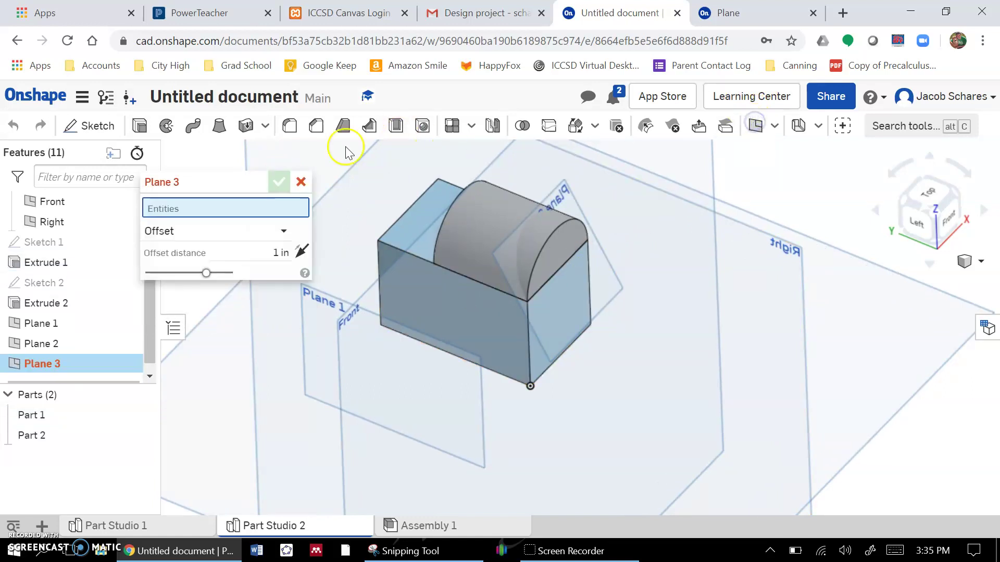
click(188, 230)
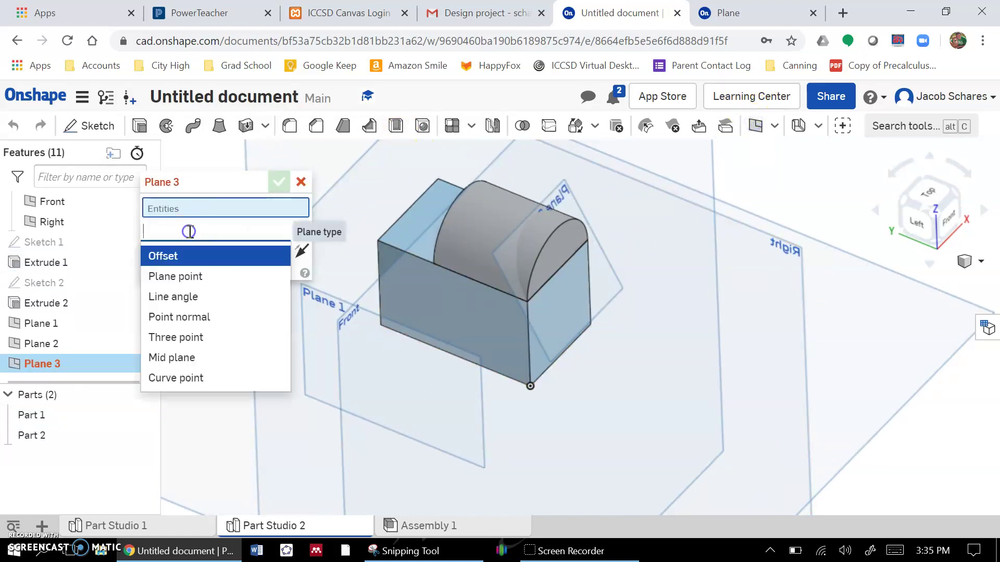
click(151, 363)
click(435, 306)
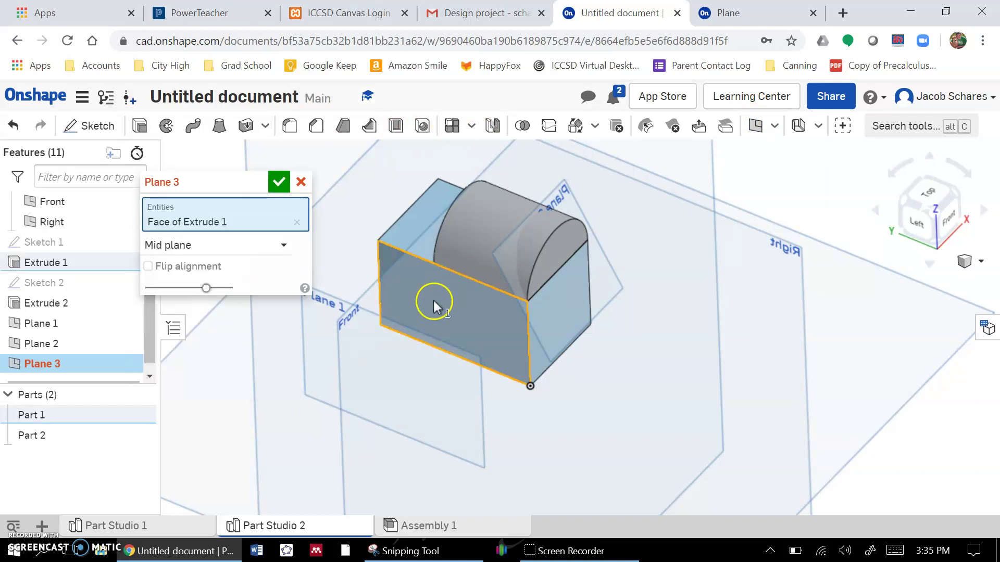
click(956, 197)
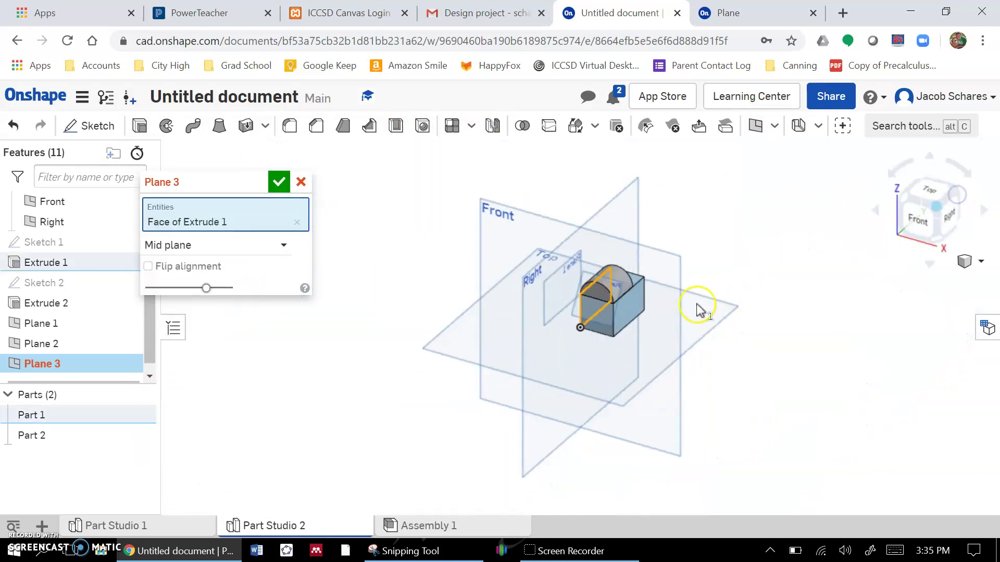
right_drag(682, 309, 635, 314)
click(635, 314)
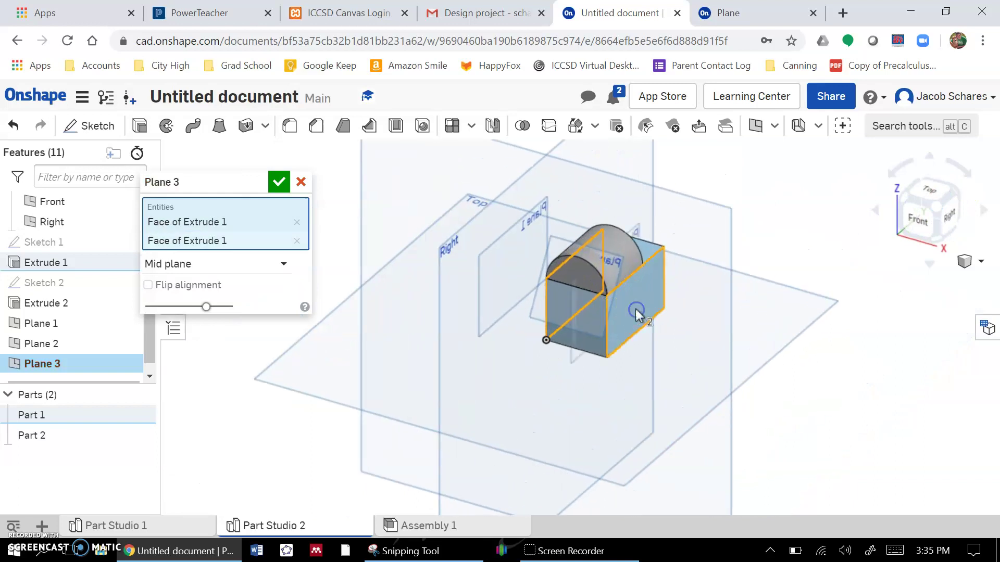
scroll(636, 313, down, 5)
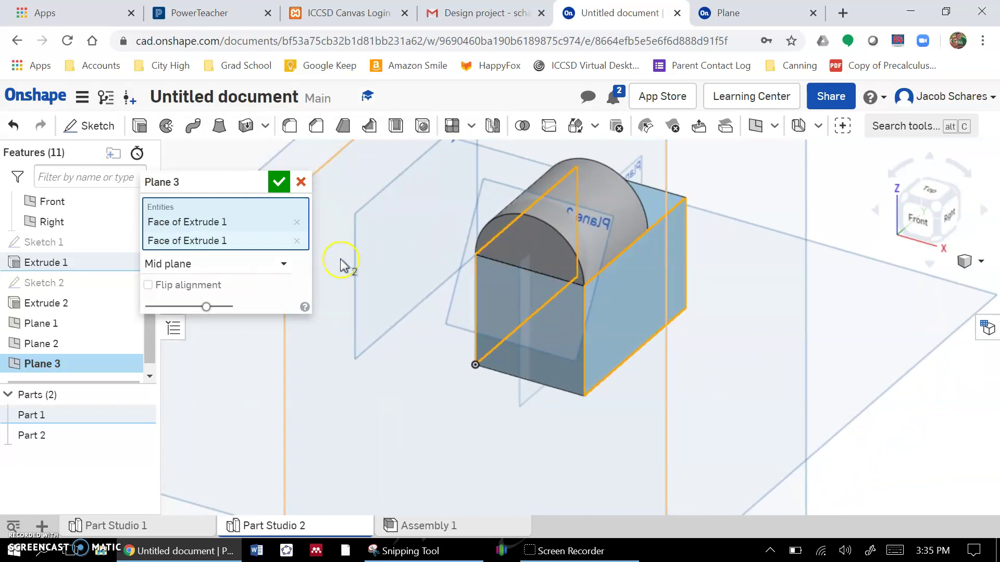
click(280, 182)
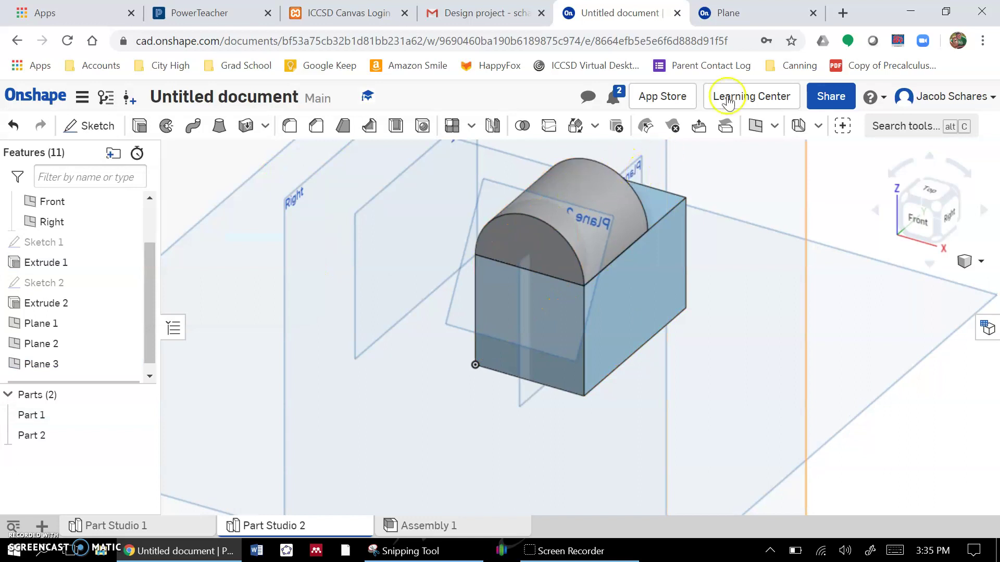
Try to create a Curve point plane from the rounded top's curved face and the box's upper face.
click(755, 133)
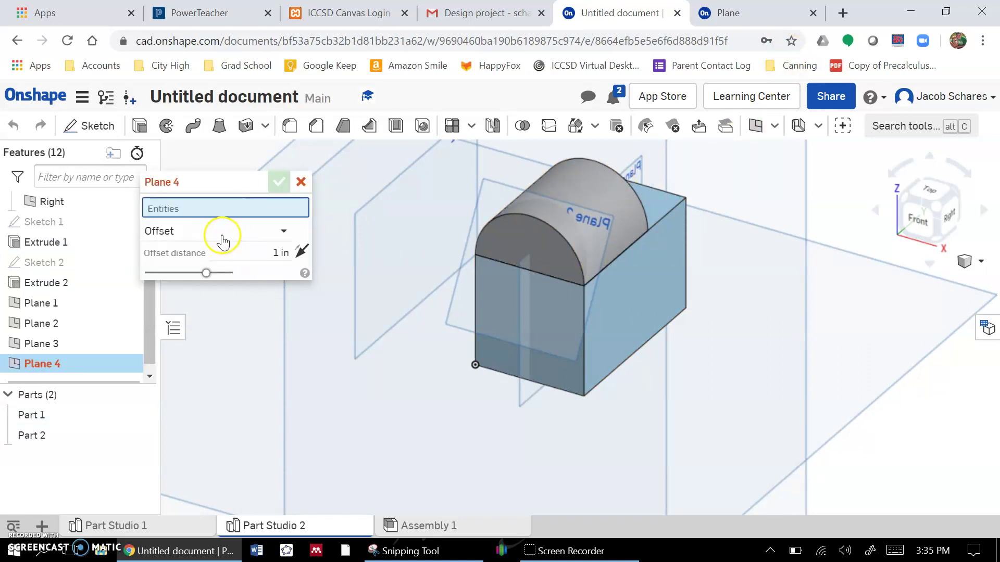
click(218, 230)
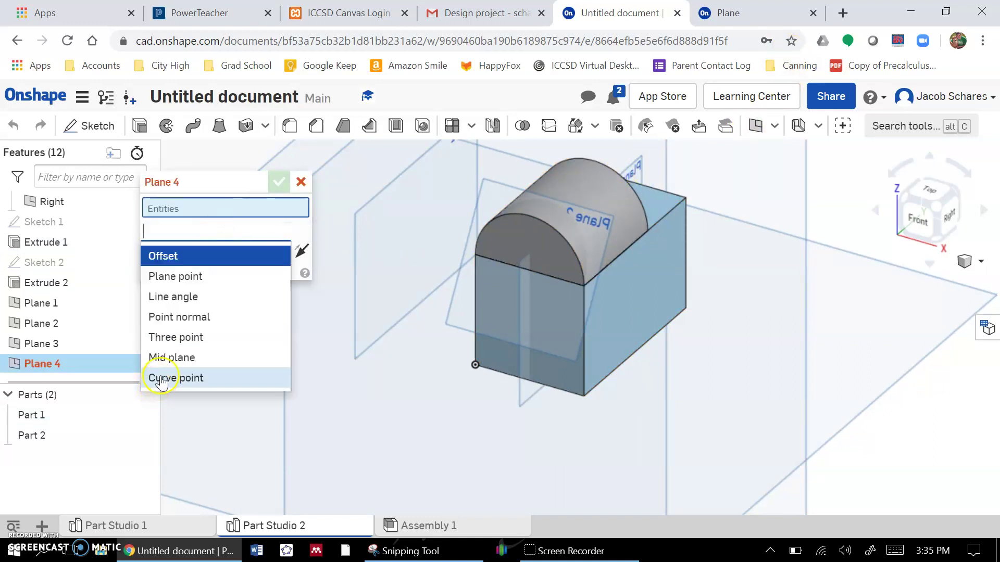
click(161, 378)
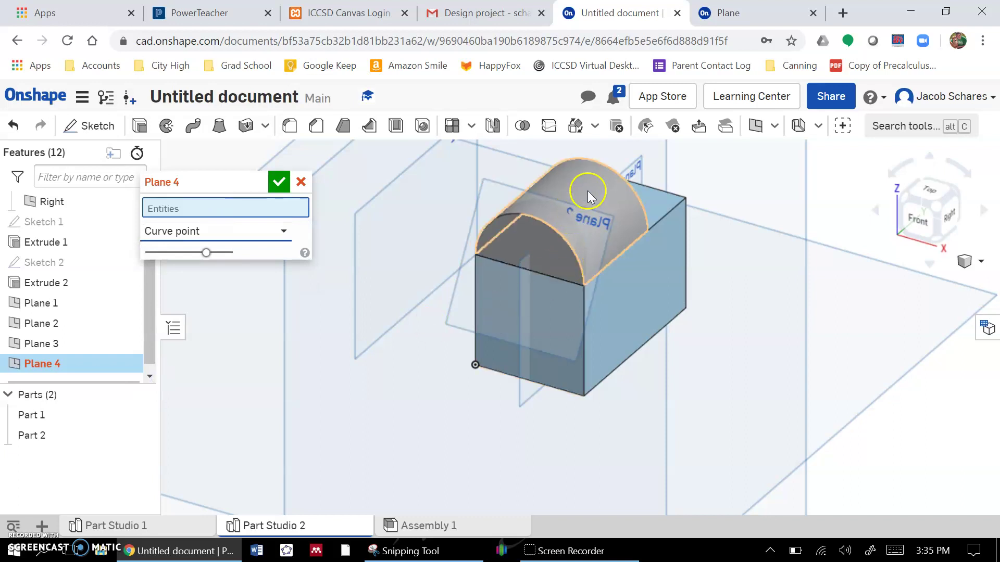
click(588, 195)
click(663, 203)
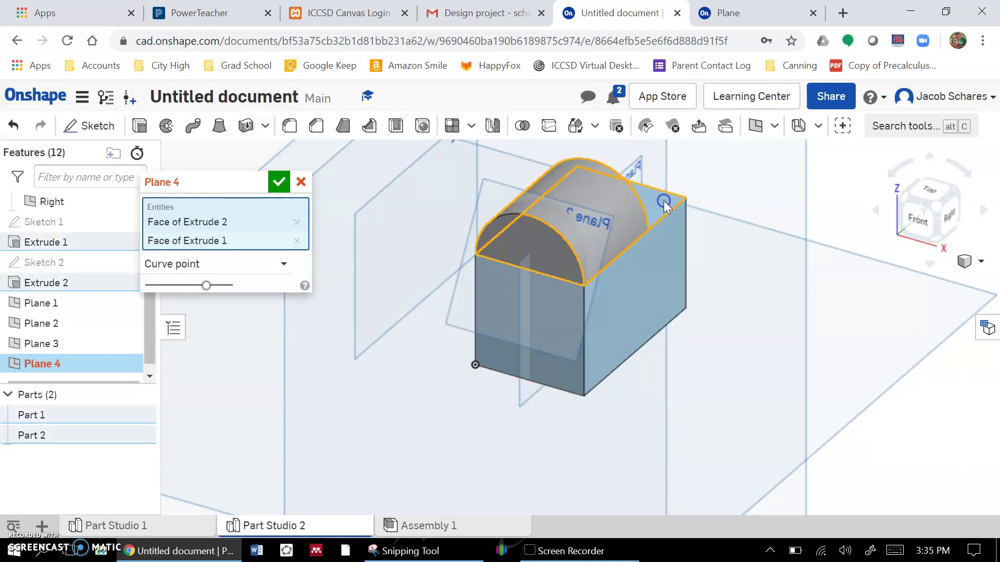
scroll(668, 250, up, 2)
scroll(668, 250, down, 5)
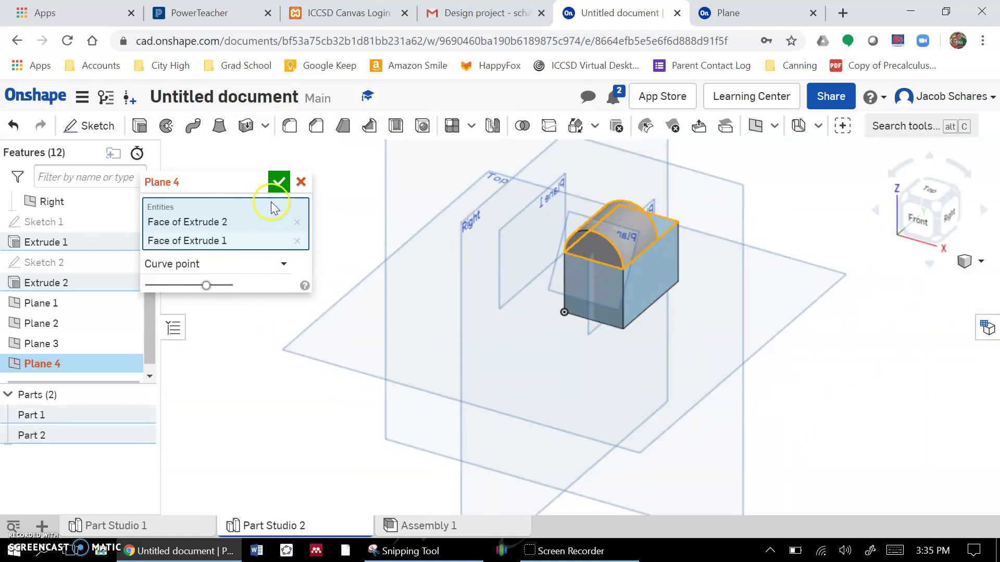
click(279, 182)
scroll(648, 234, up, 2)
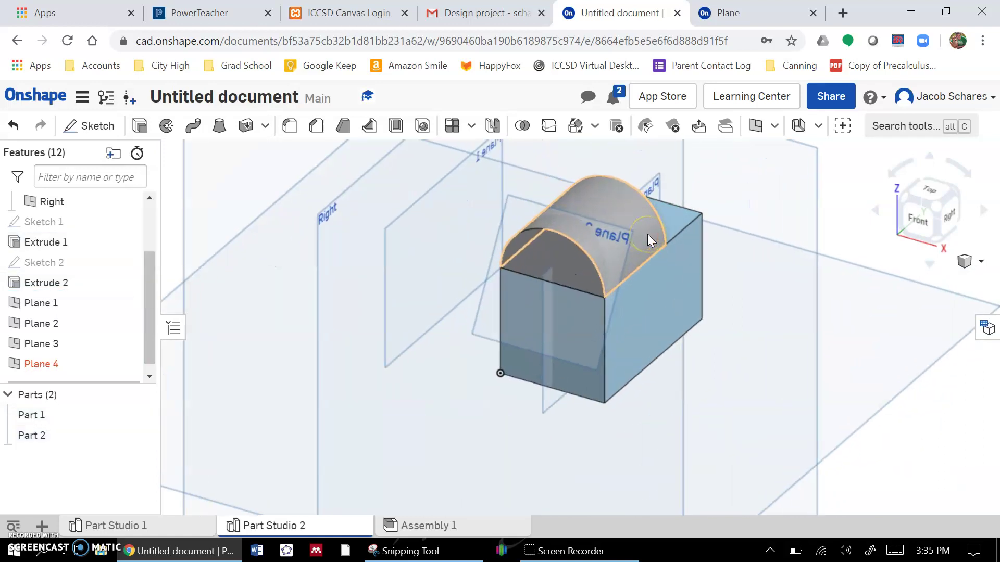
scroll(647, 233, down, 3)
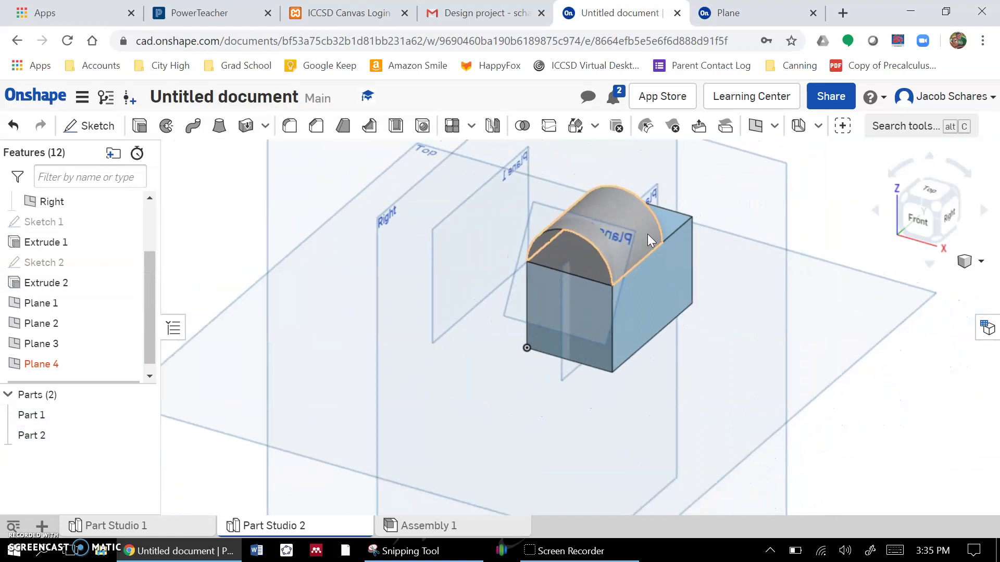
click(754, 125)
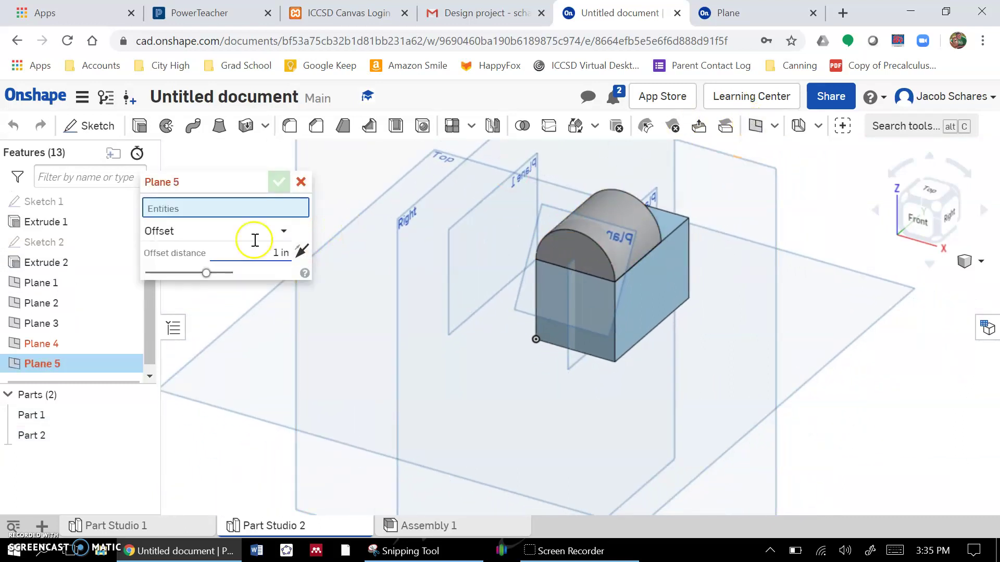
click(244, 229)
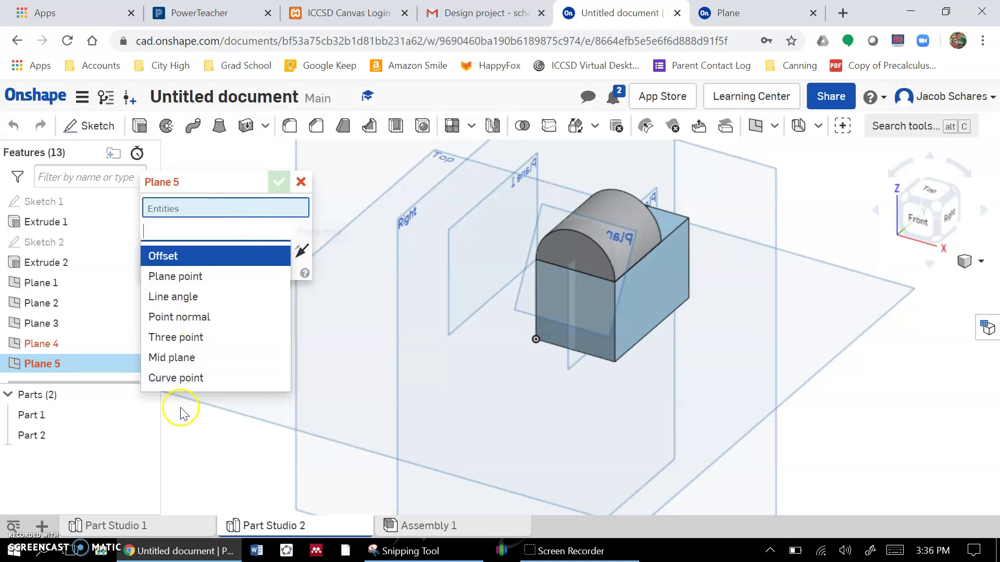
click(183, 378)
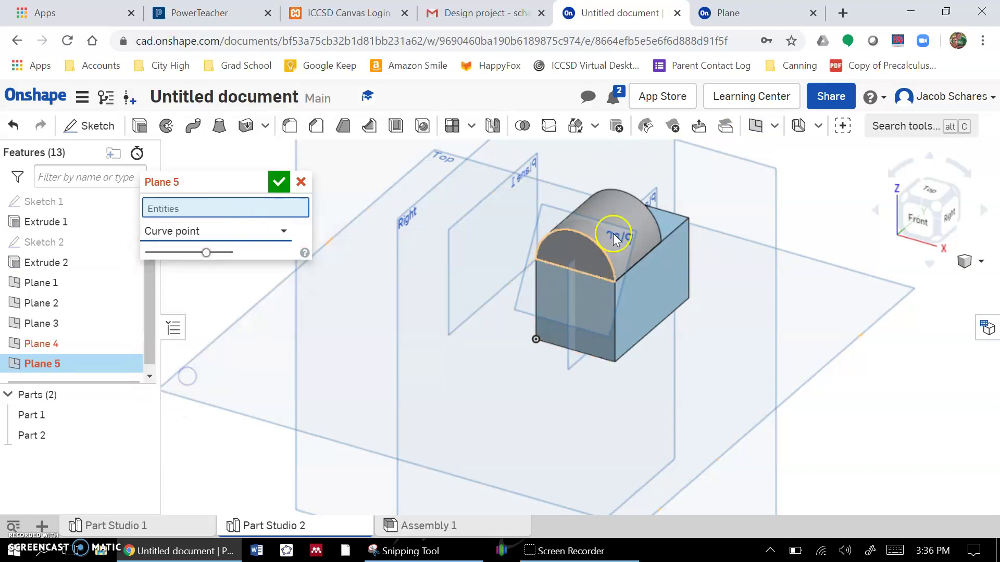
click(669, 226)
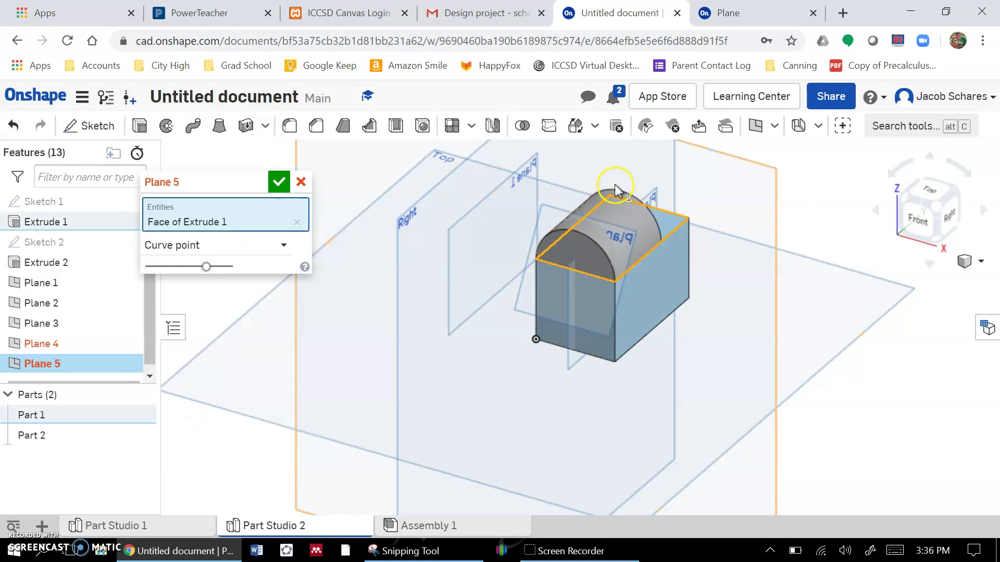
click(620, 193)
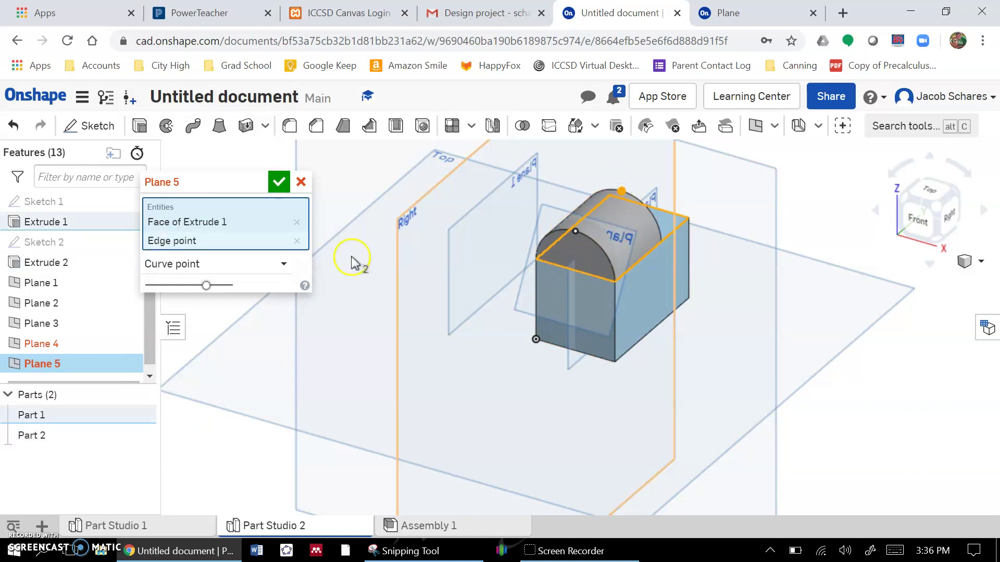
click(577, 234)
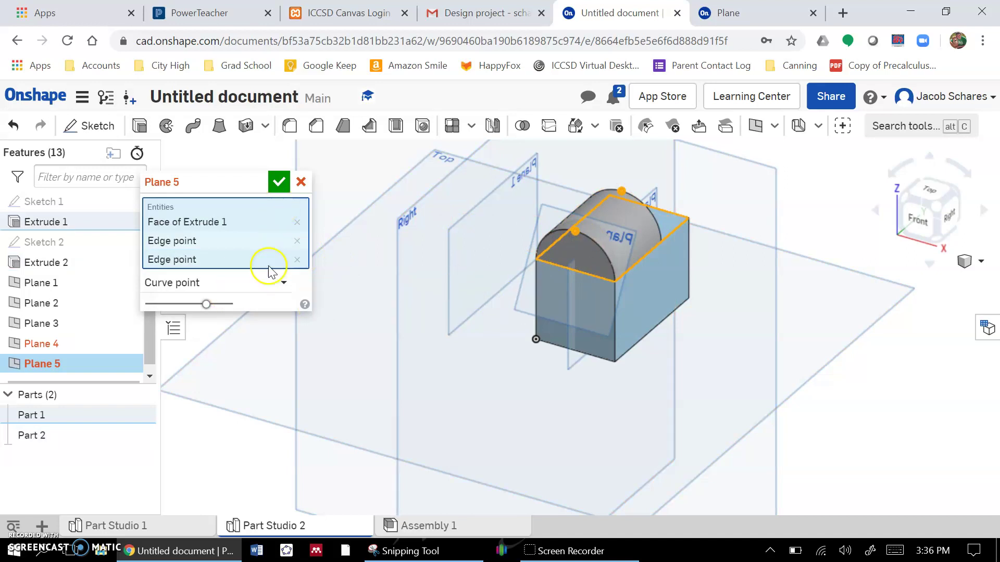
click(300, 182)
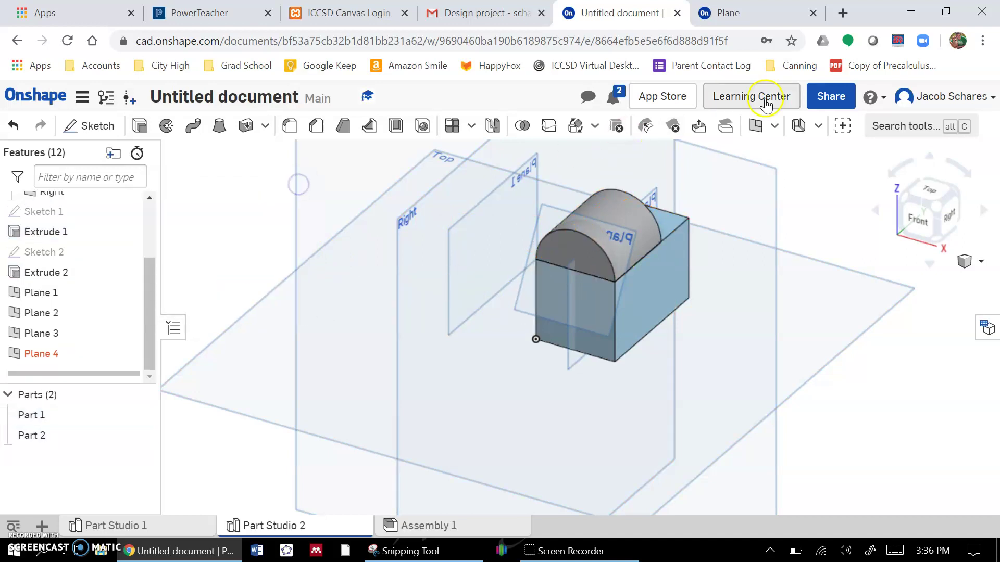
Try to create an Offset plane at 1 in from the box's upper face and a point on the rounded top's rear arc.
click(755, 125)
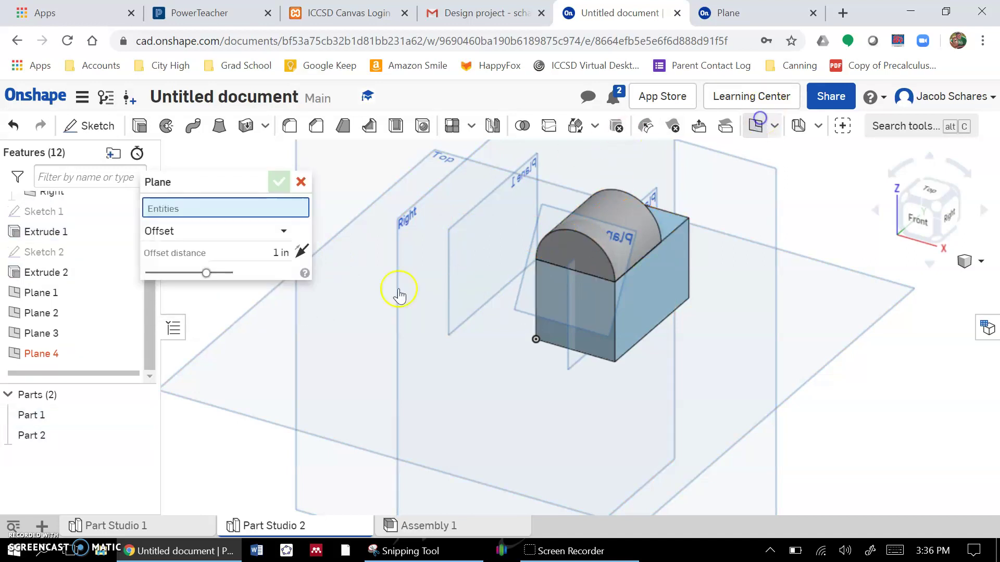
click(198, 242)
click(172, 255)
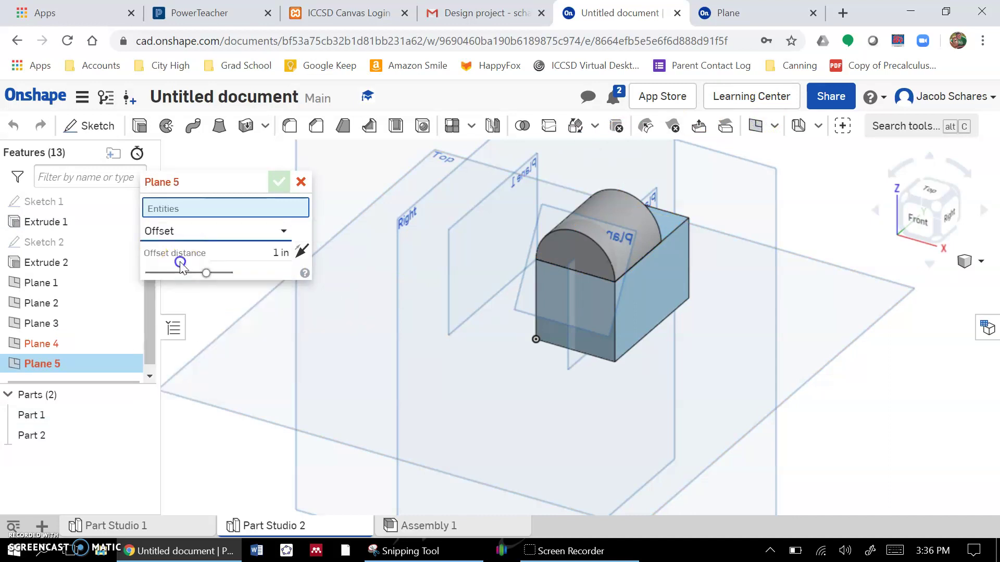
click(650, 208)
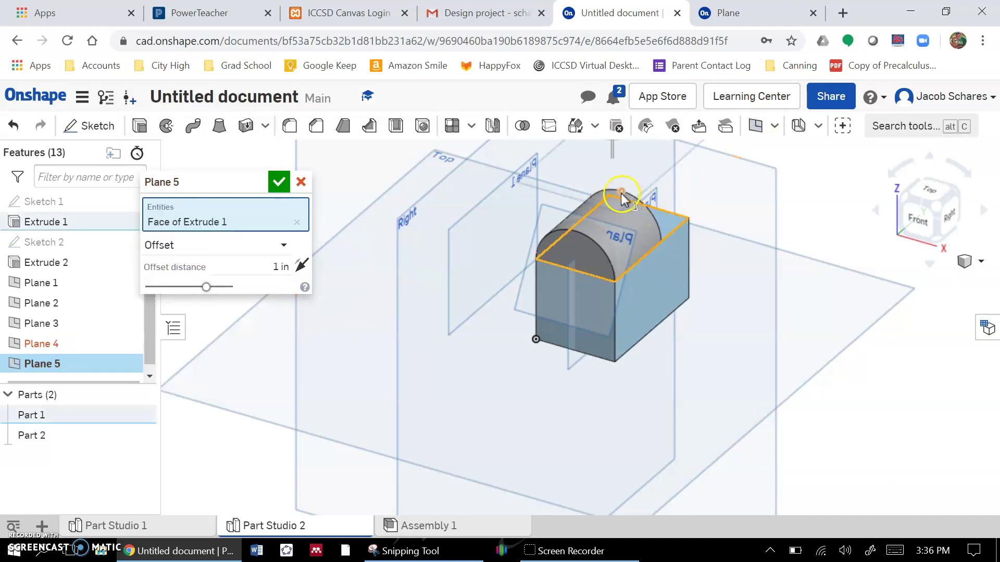
click(621, 196)
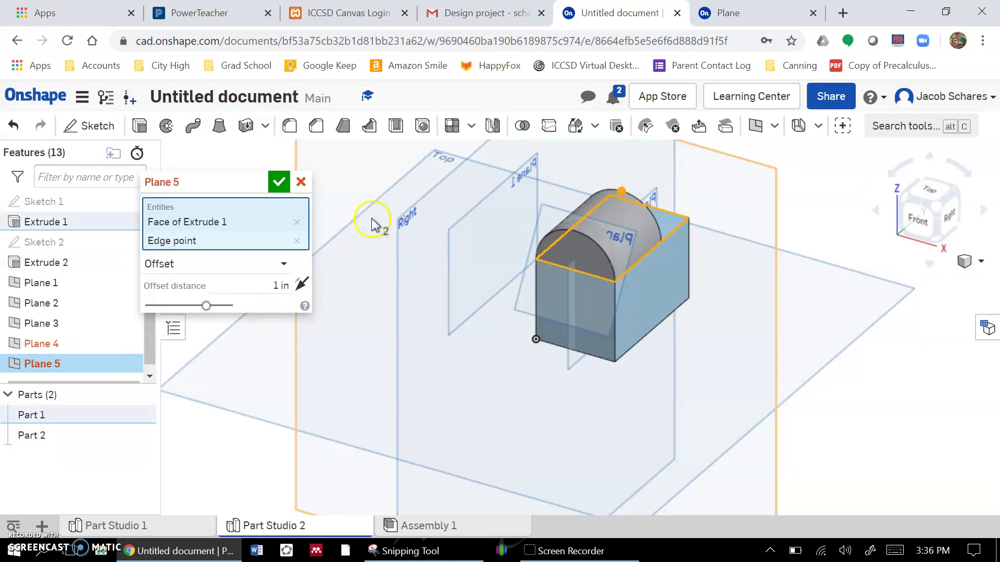
click(279, 182)
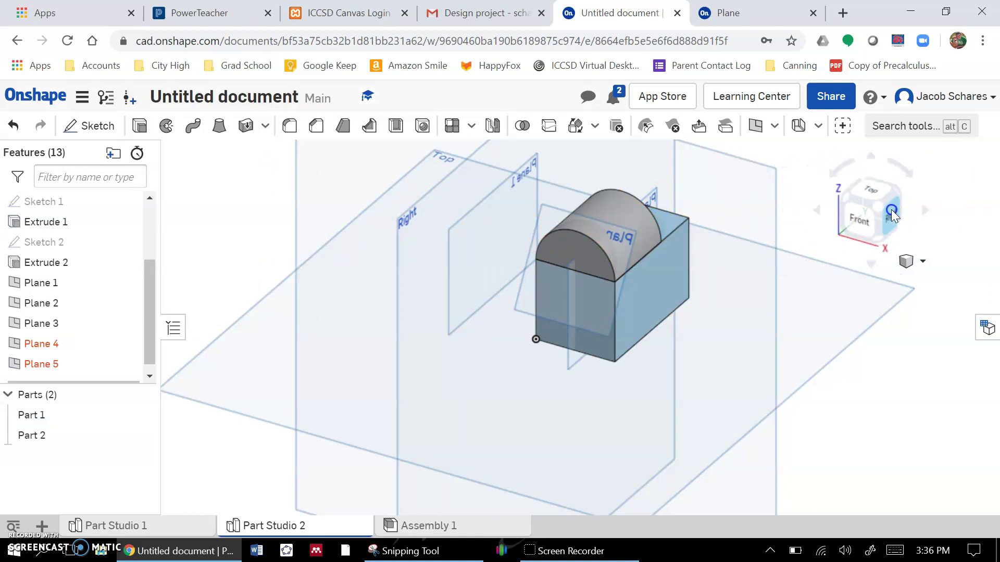
Try to create a Point normal plane from the box's long right face and that face's upper rear corner.
right_drag(781, 297, 740, 269)
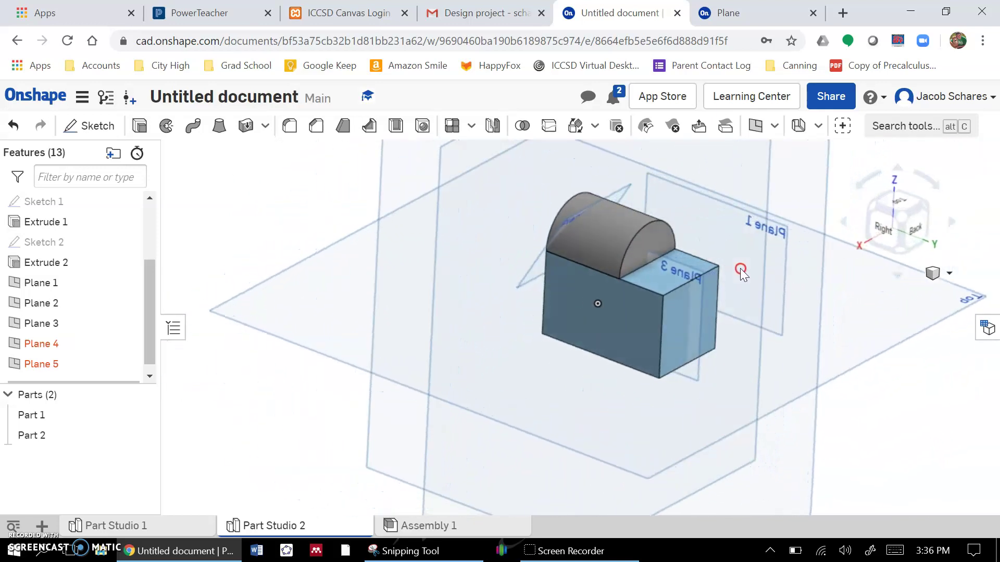
click(754, 126)
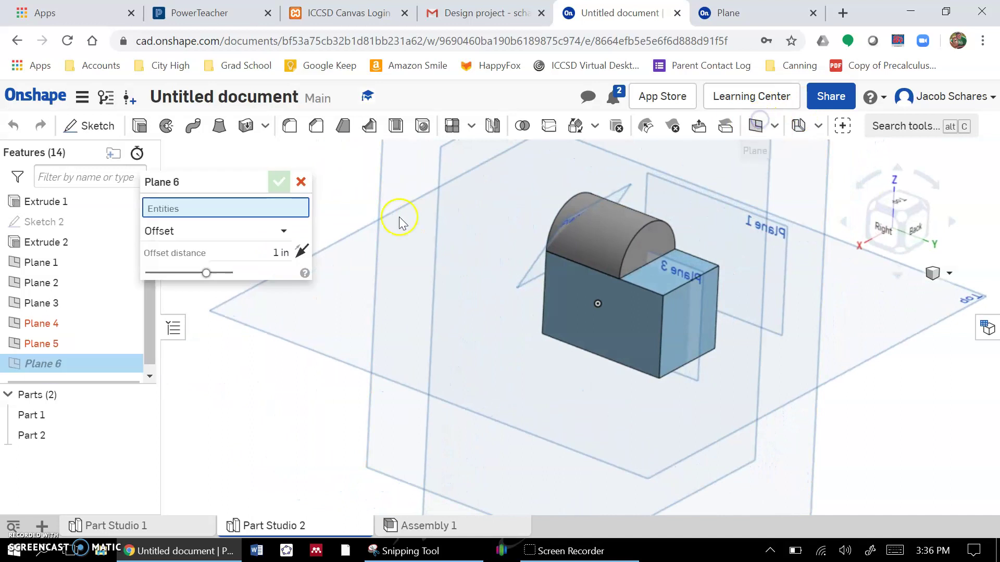
click(240, 226)
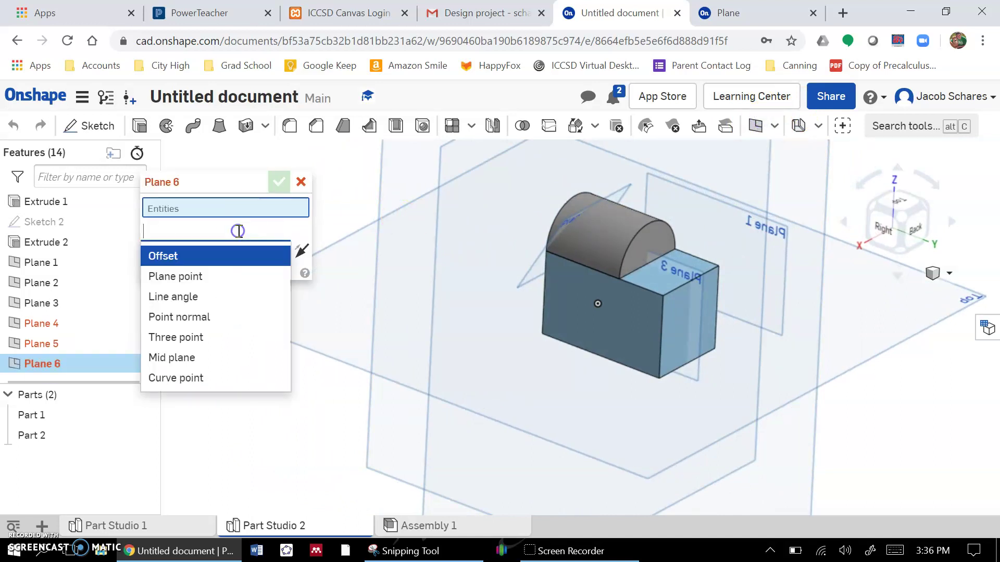
click(195, 323)
click(643, 308)
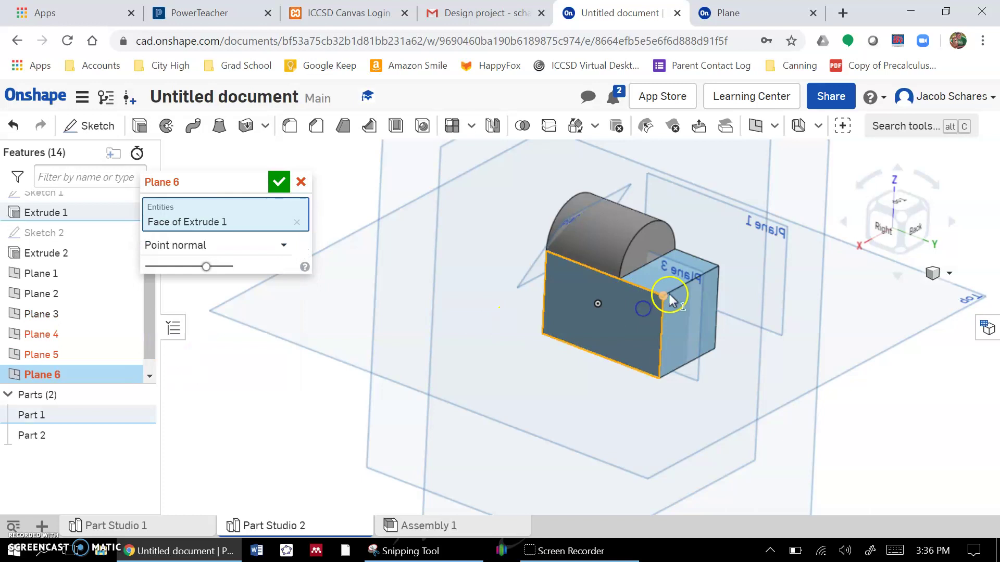
click(662, 295)
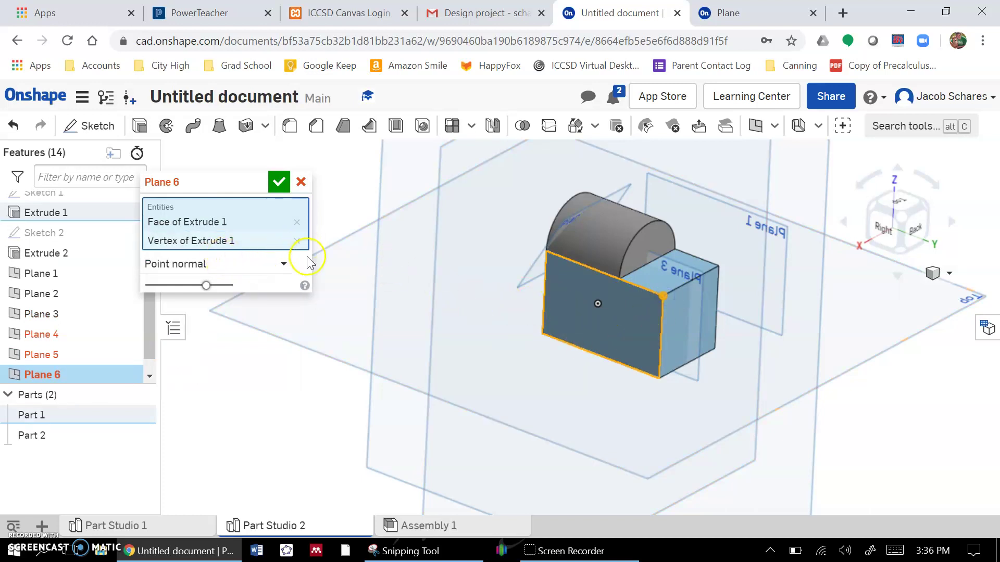
click(279, 181)
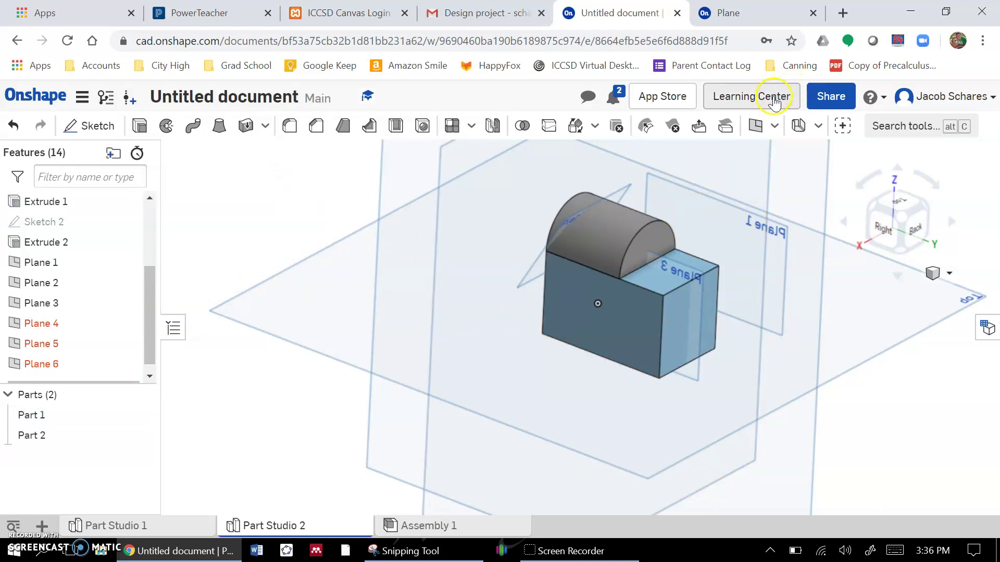
Start another reference plane and switch to the Onshape help article on planes.
click(754, 127)
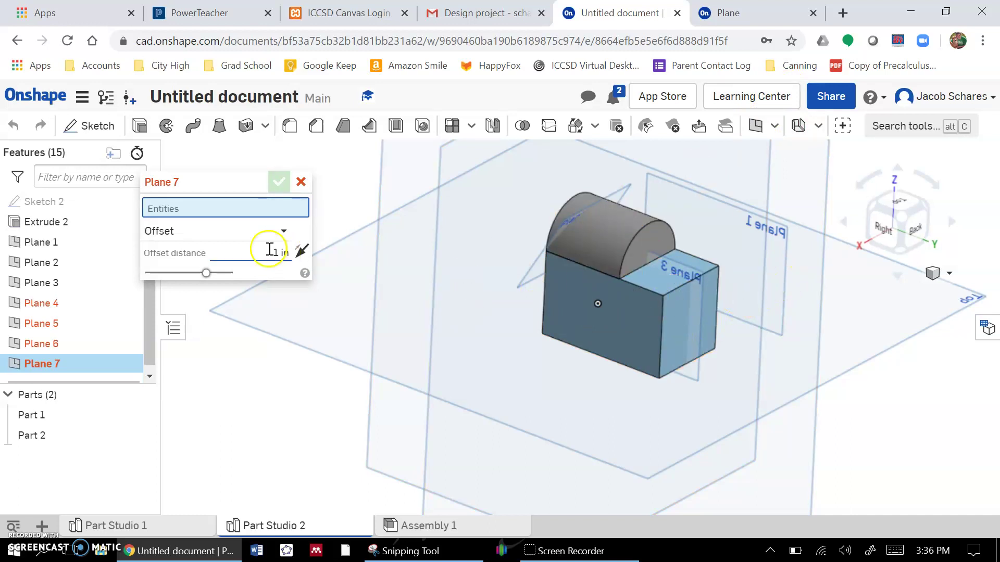
click(233, 238)
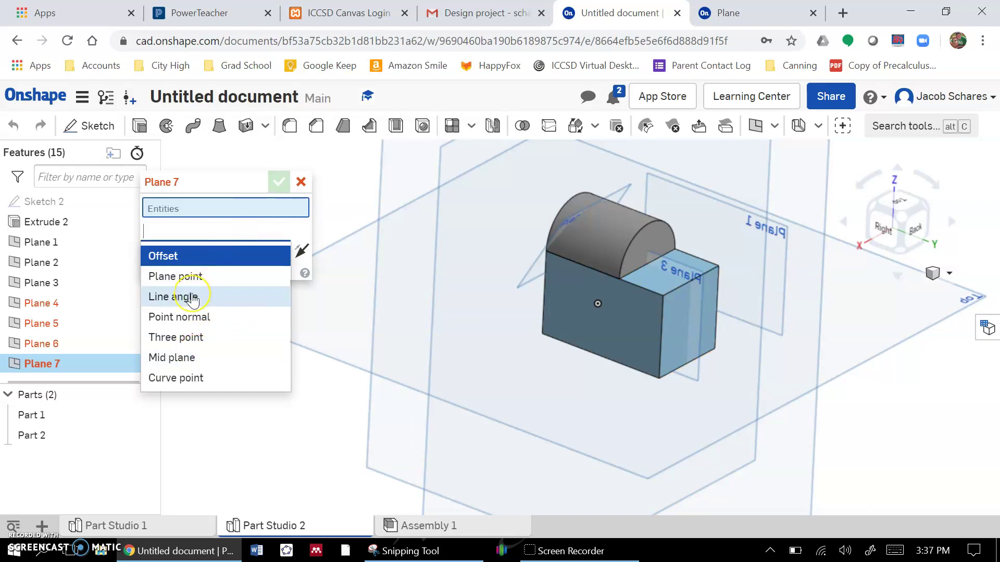
click(293, 241)
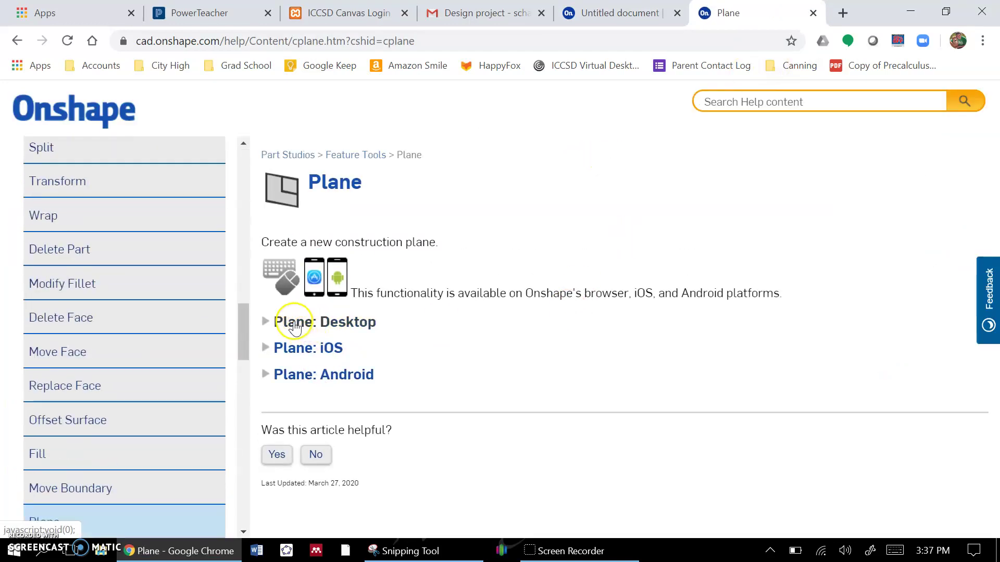
Read the Curve Point explanation and its example in the desktop section of the Plane help article.
click(291, 324)
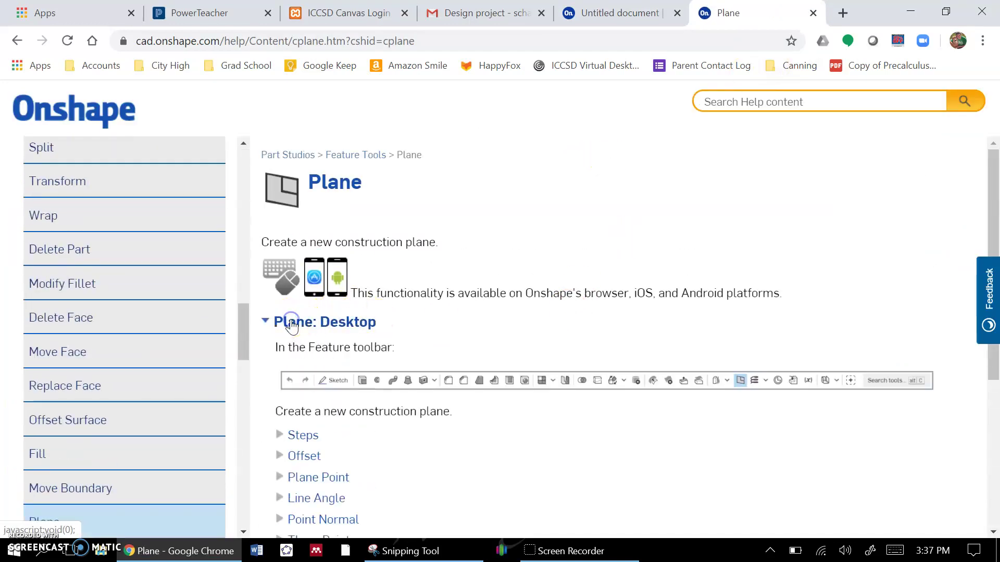
scroll(518, 324, down, 5)
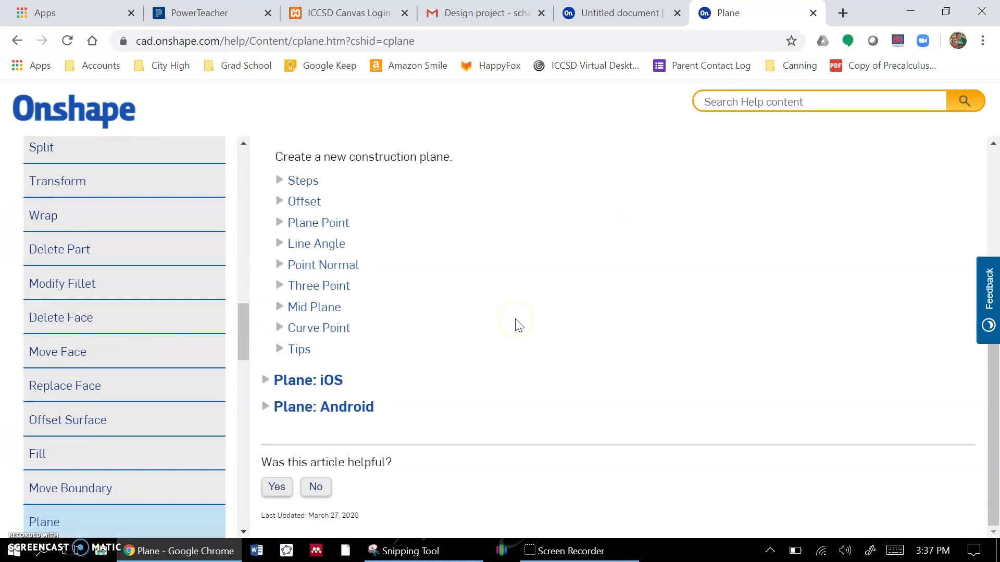
click(277, 328)
scroll(409, 332, down, 5)
scroll(407, 331, up, 5)
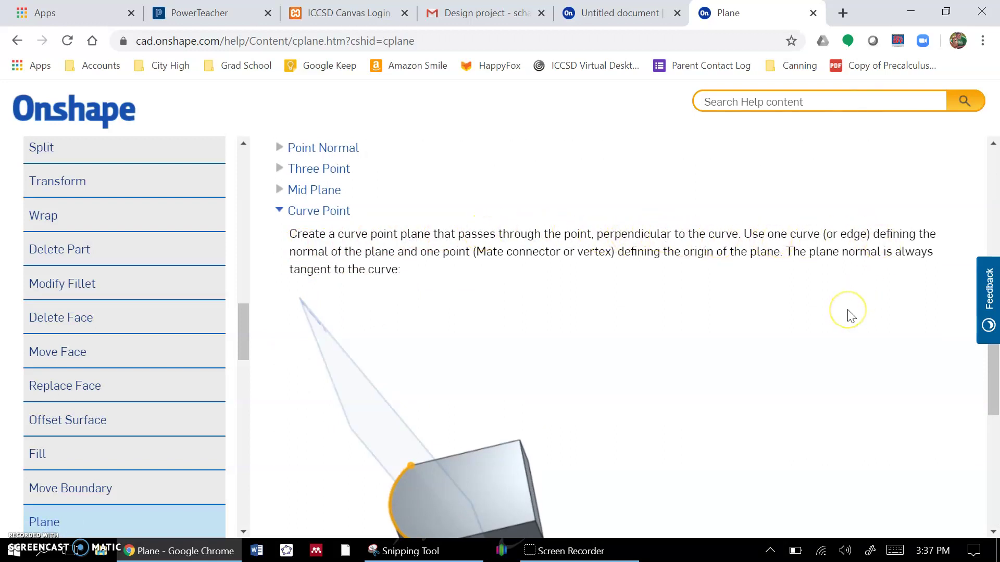
scroll(848, 310, down, 5)
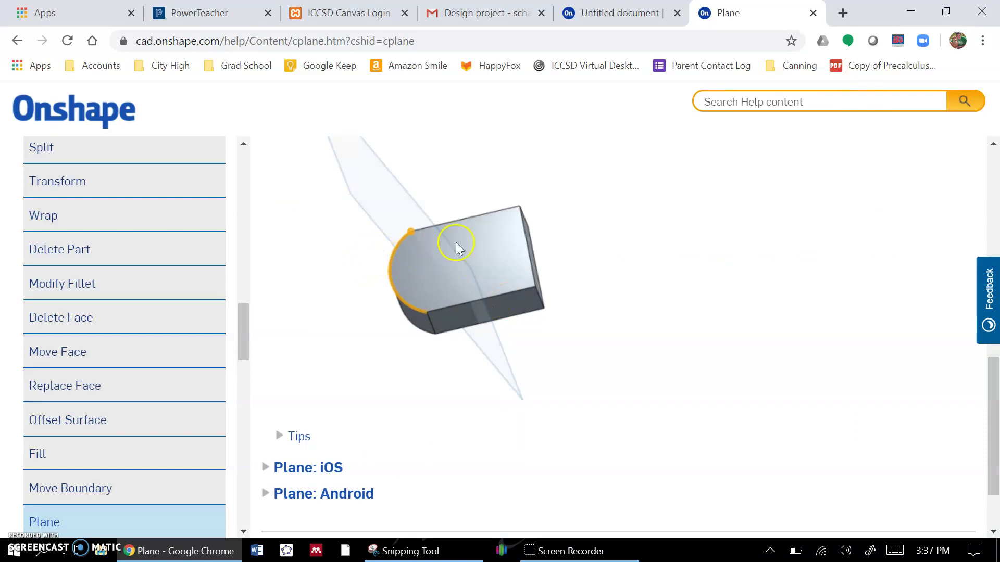
scroll(583, 276, up, 15)
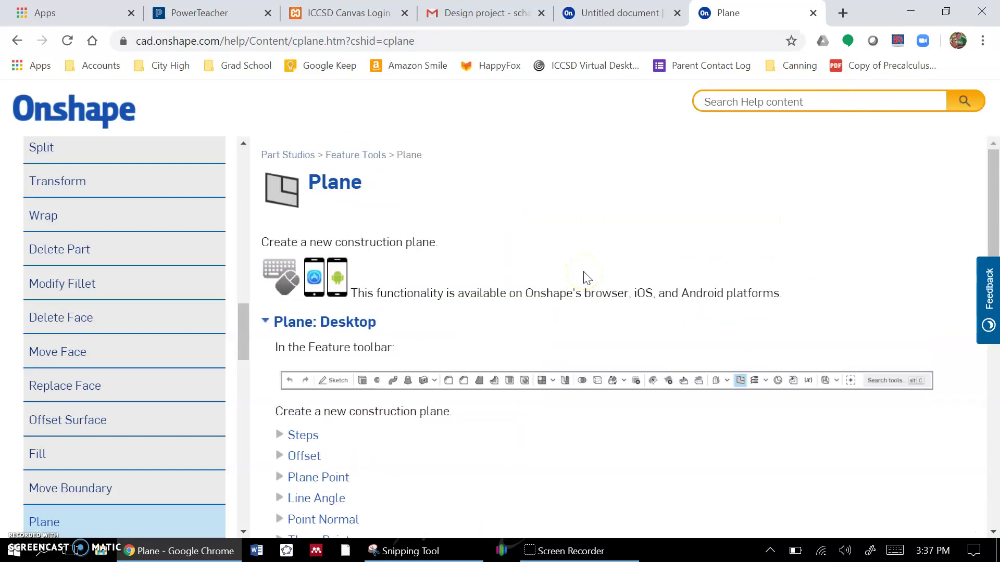
click(284, 321)
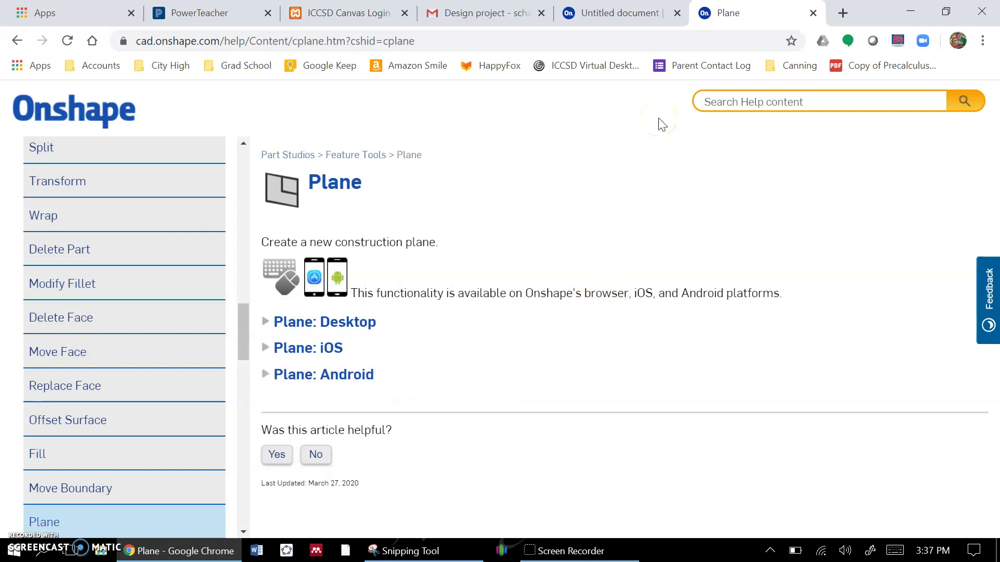
Return to the Part Studio and open the choice of plane types for the new reference plane.
click(619, 12)
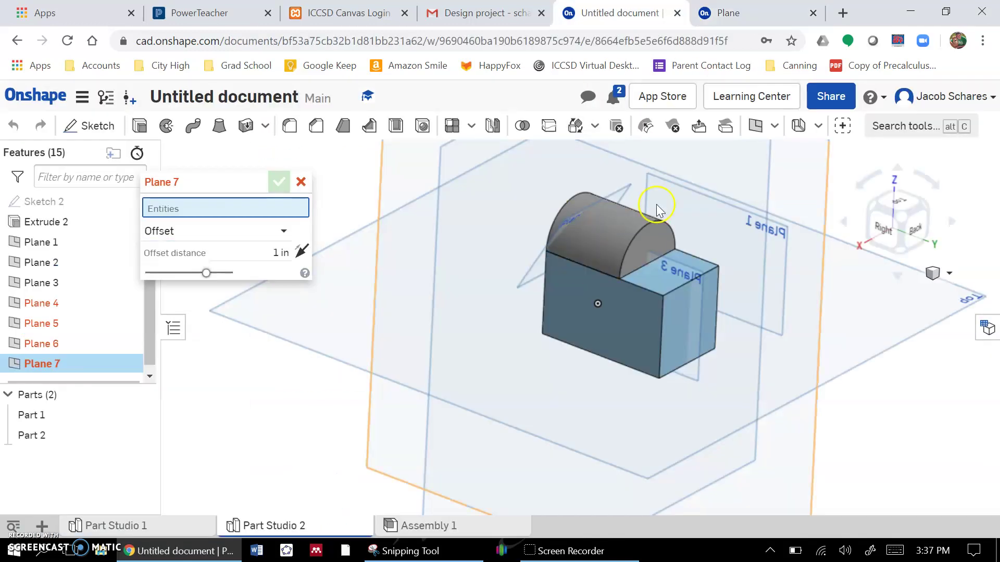
click(777, 133)
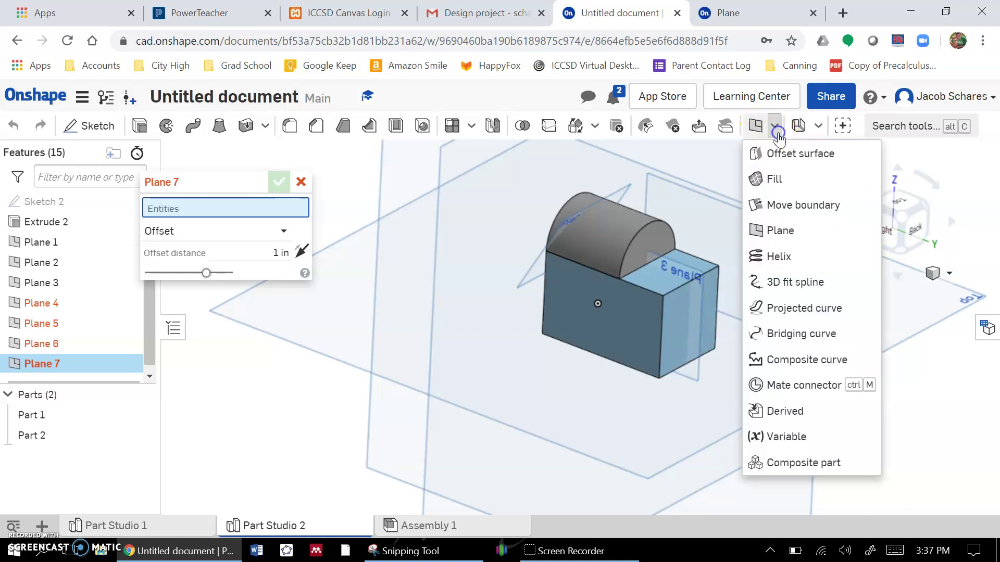
click(192, 234)
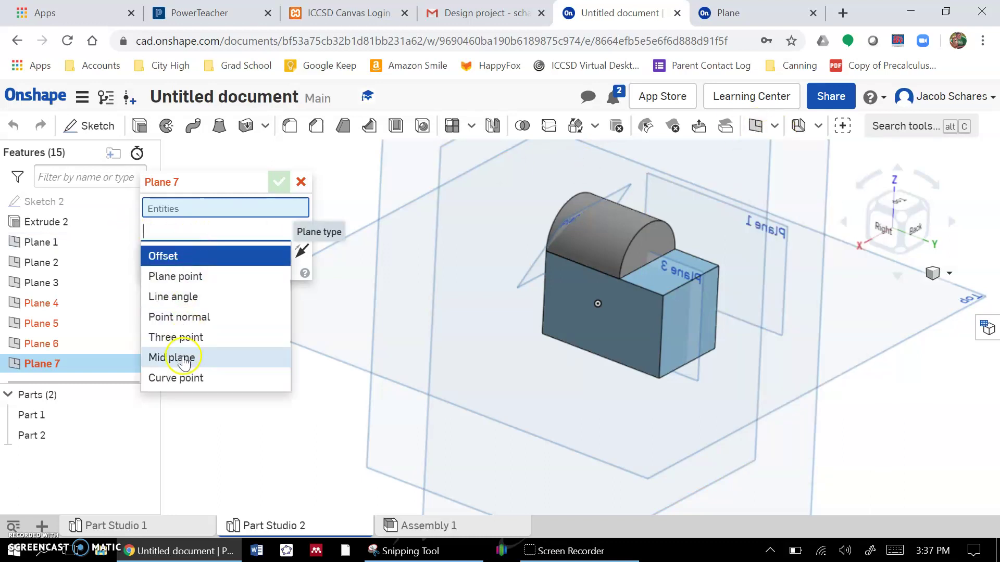